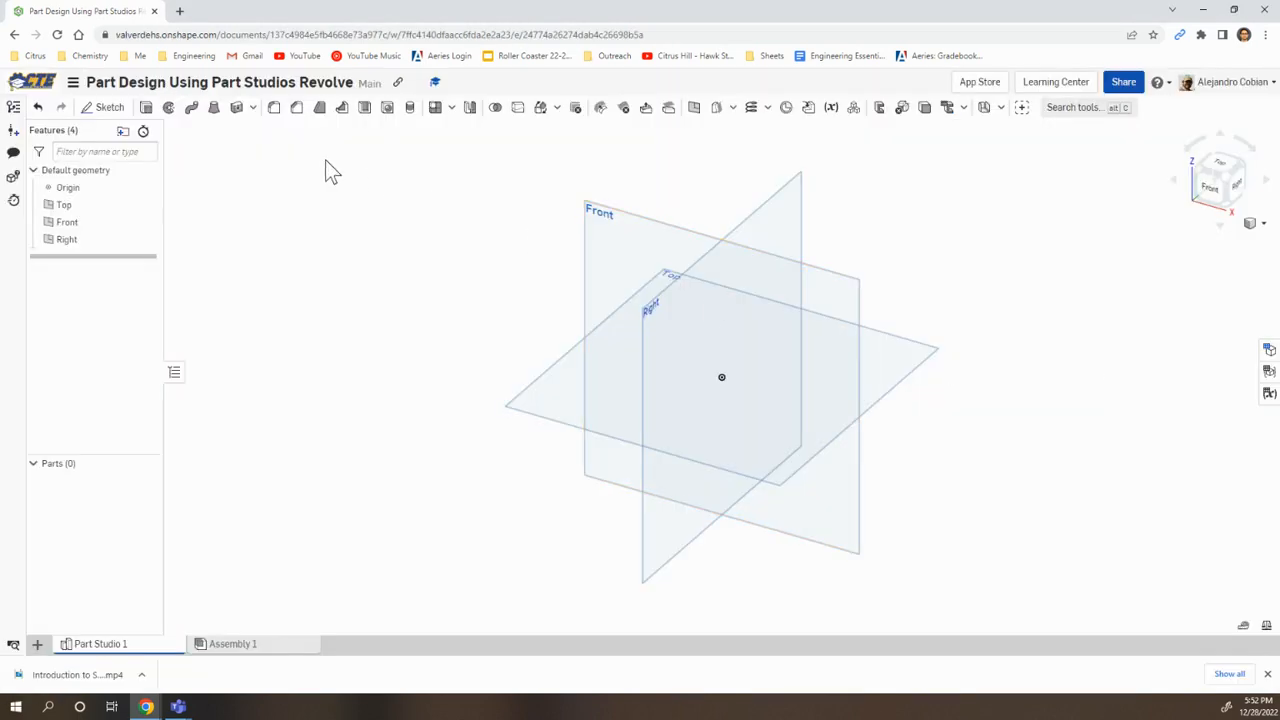
# Step: Review the document's workspace units and accept them with Millimeter as the default length unit
pyautogui.click(73, 82)
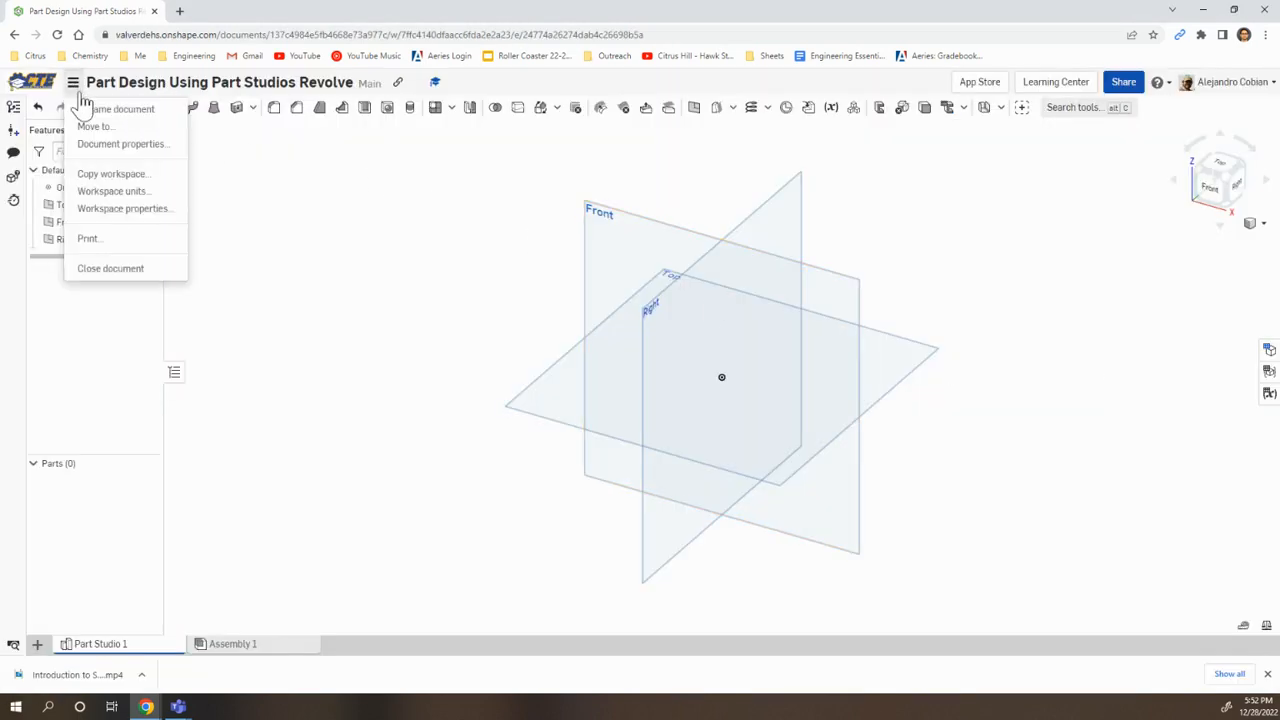
pyautogui.click(118, 191)
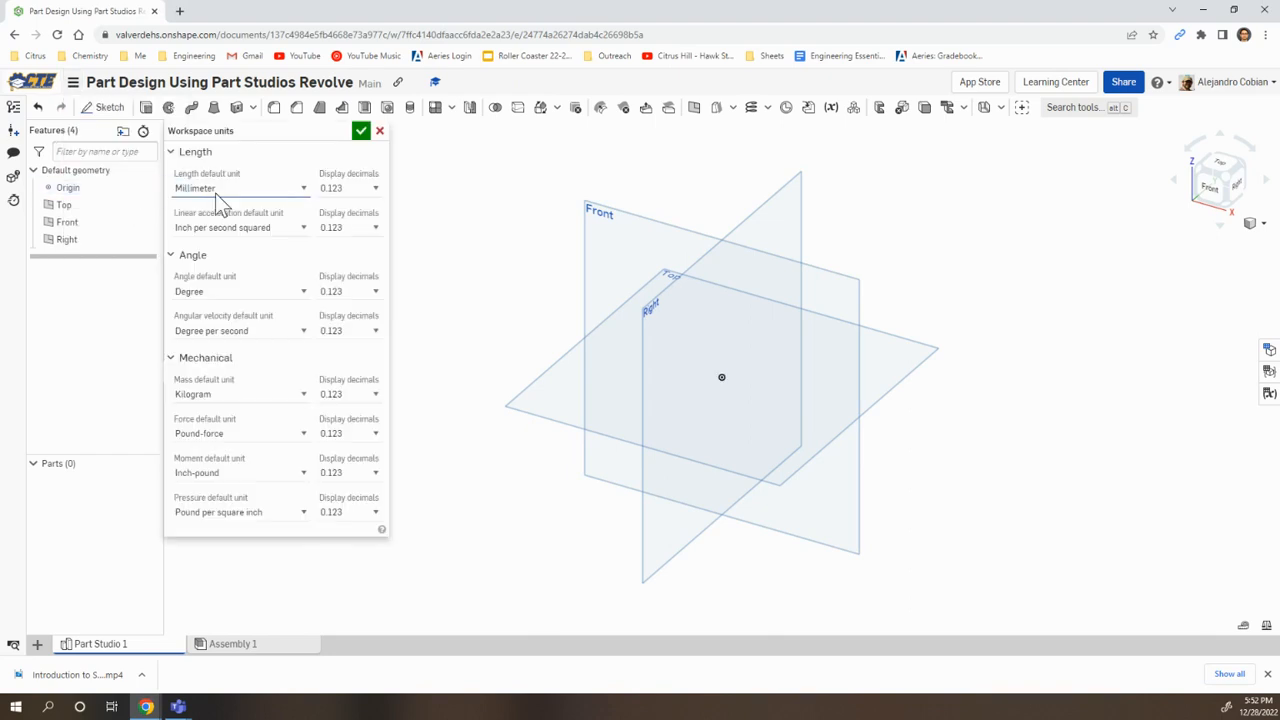
pyautogui.click(361, 132)
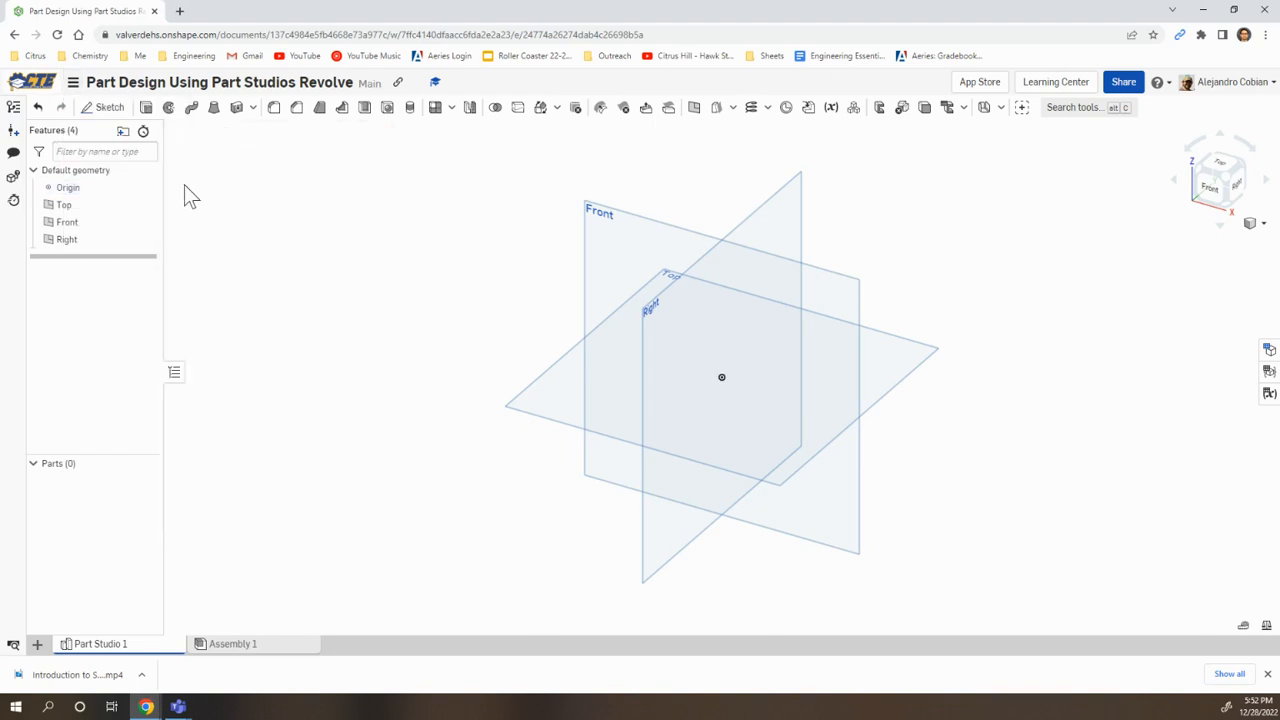
# Step: Start a new sketch on the Right plane and view it face-on
pyautogui.click(103, 108)
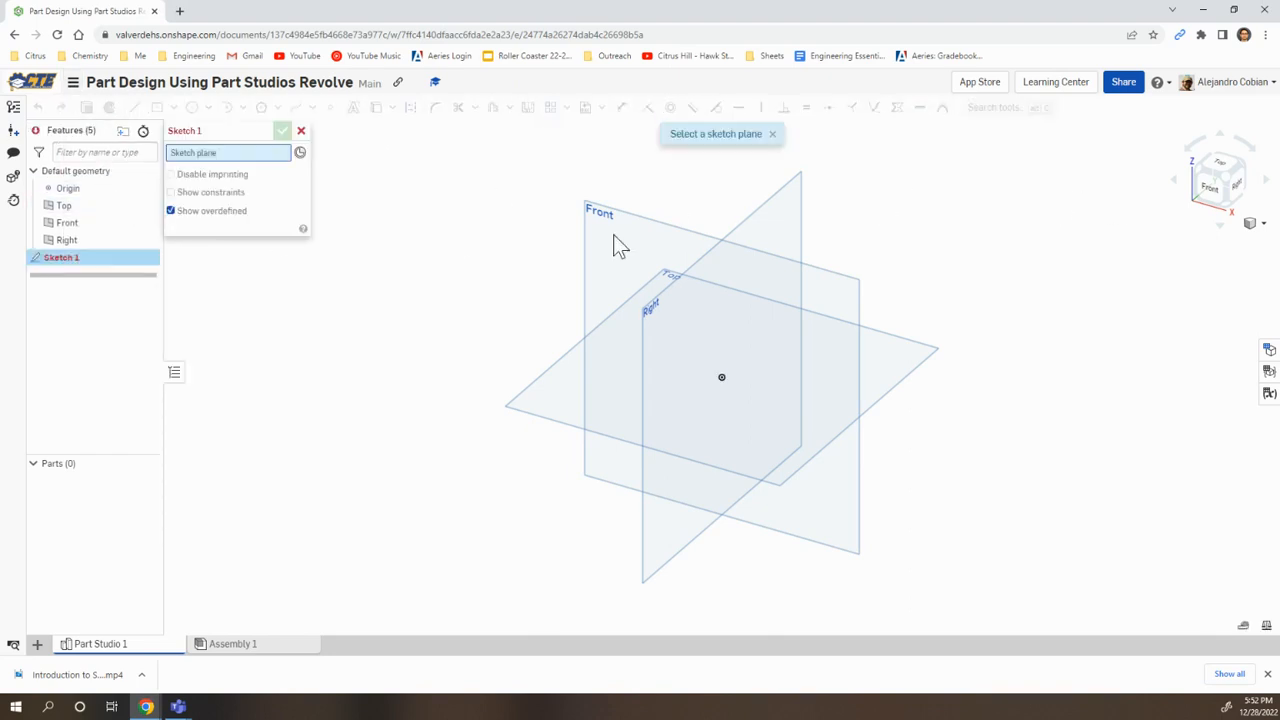
pyautogui.click(672, 337)
pyautogui.click(1238, 191)
# Step: Check slide 2 of the Revolve exercise page and draw a horizontal construction line through the origin of the Right-plane sketch
pyautogui.hotkey('alt', 'Tab')
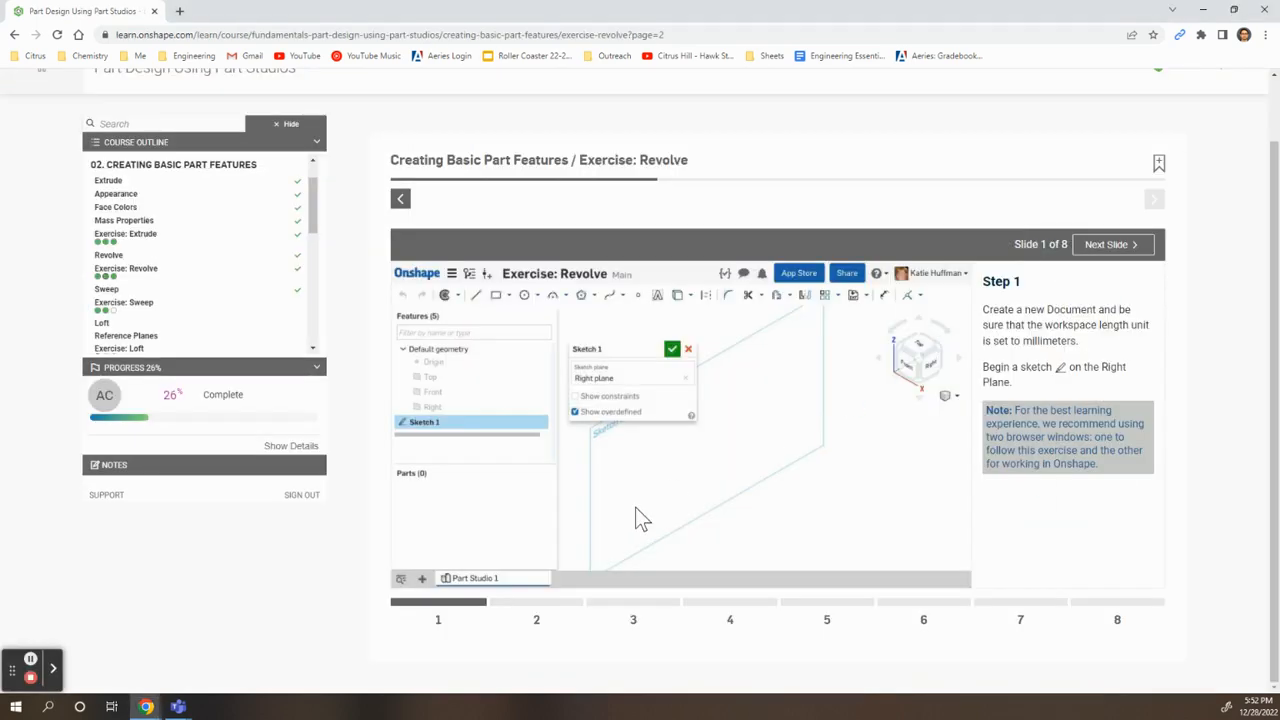
pyautogui.click(537, 612)
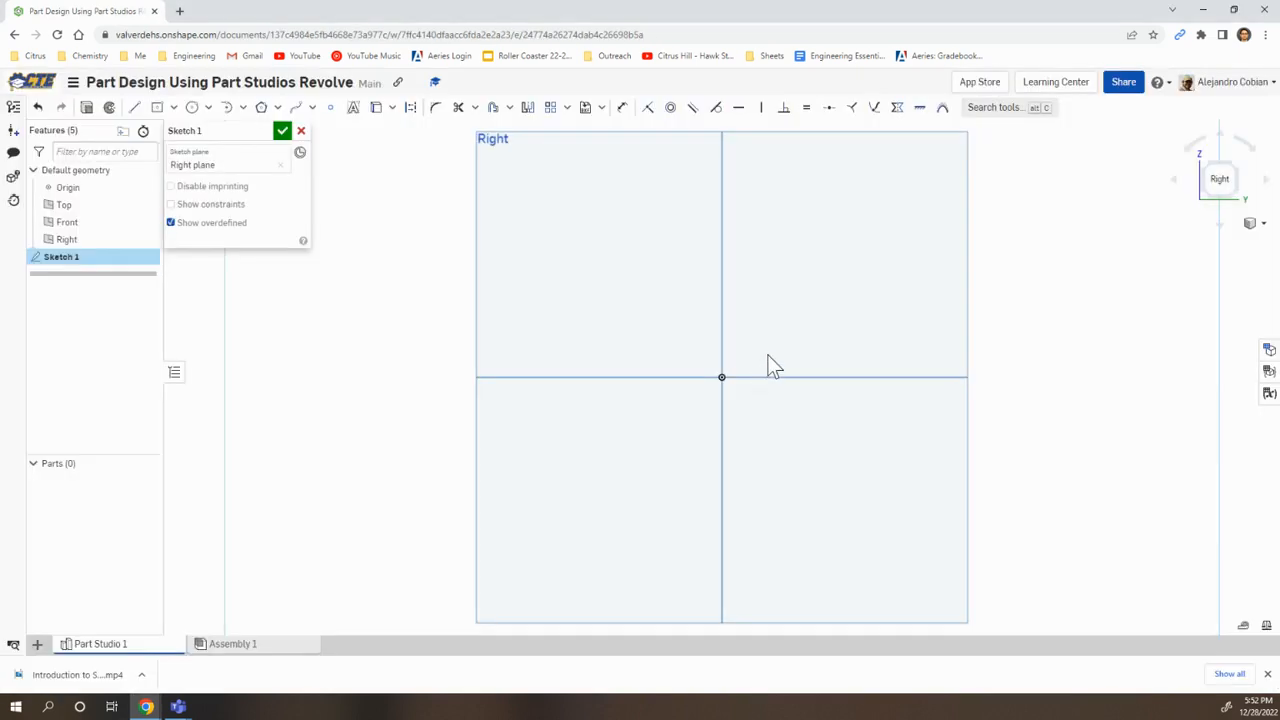
pyautogui.click(134, 107)
pyautogui.click(411, 109)
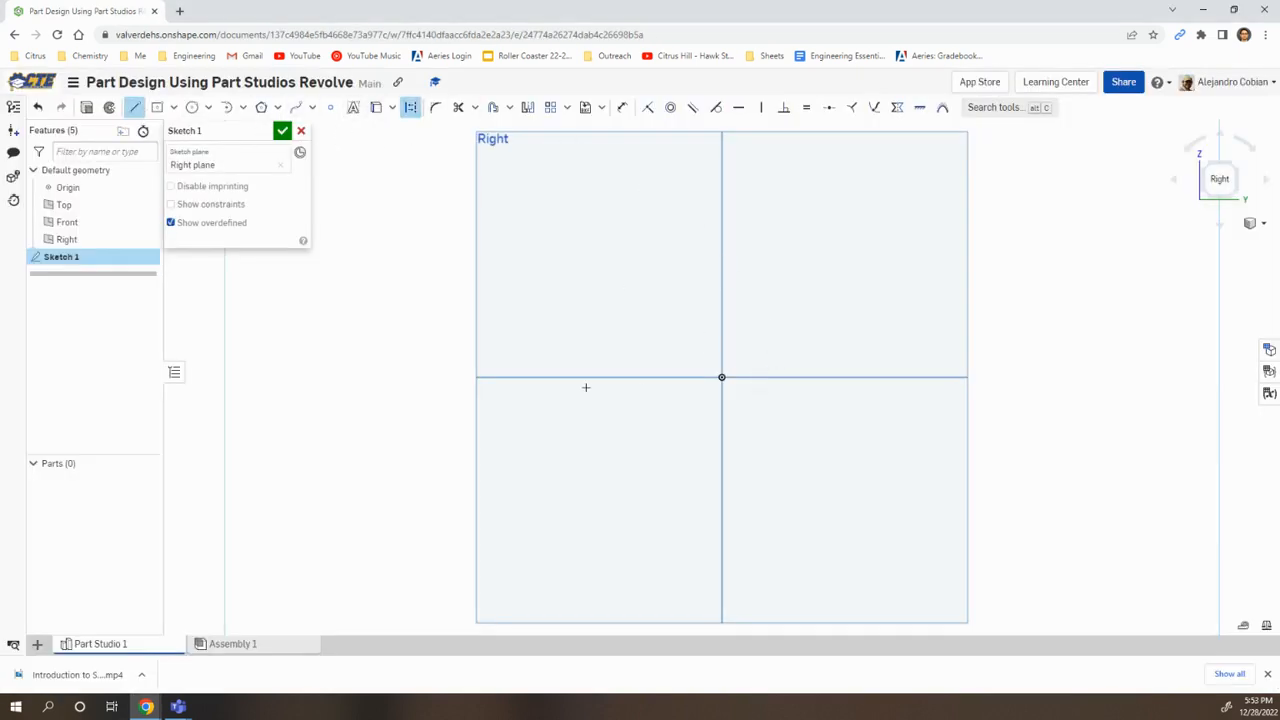
pyautogui.click(570, 378)
pyautogui.click(866, 378)
pyautogui.press('Escape')
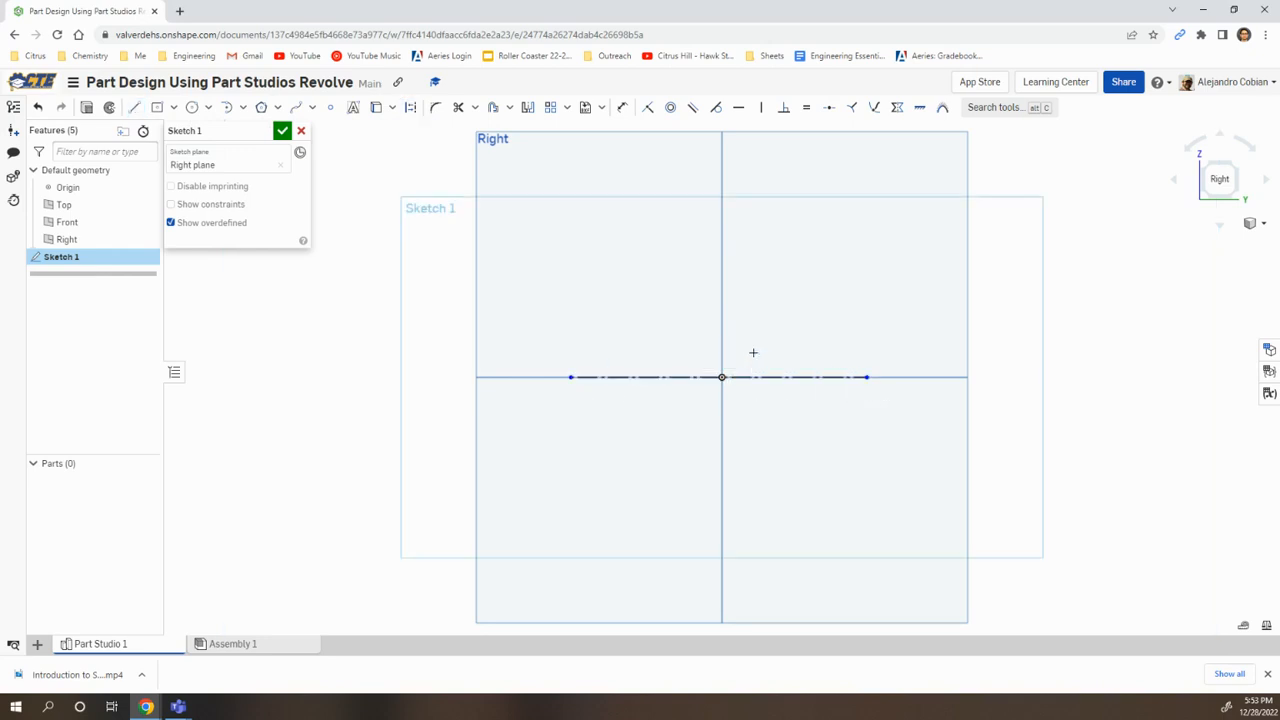
# Step: Draw a vertical construction line about 52 mm long upward from the origin
pyautogui.press('l')
pyautogui.press('q')
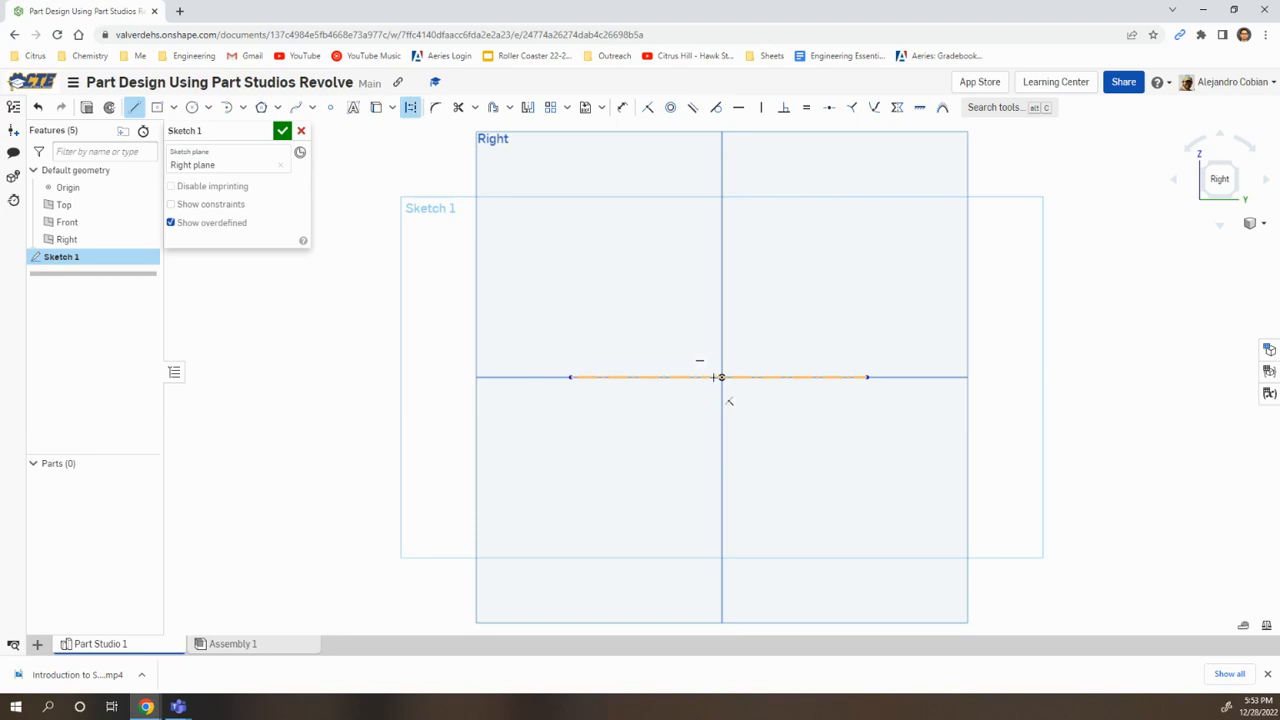
pyautogui.click(721, 377)
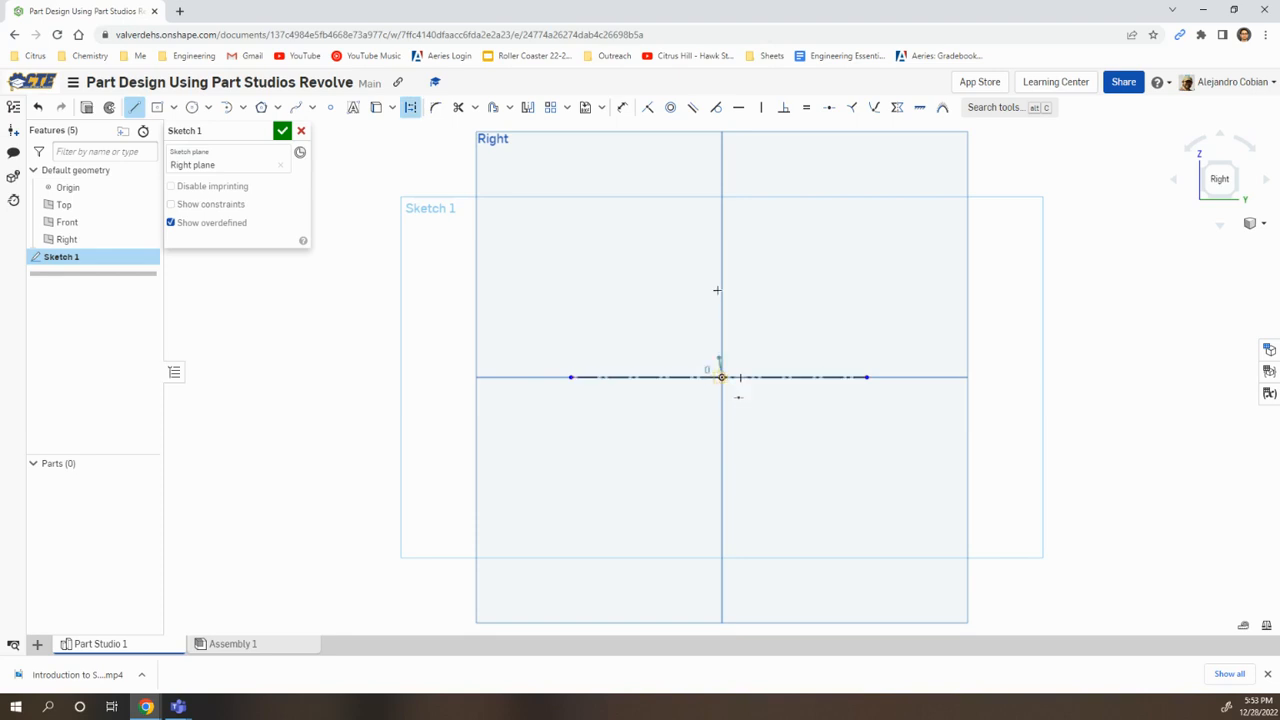
pyautogui.click(722, 208)
pyautogui.press('Escape')
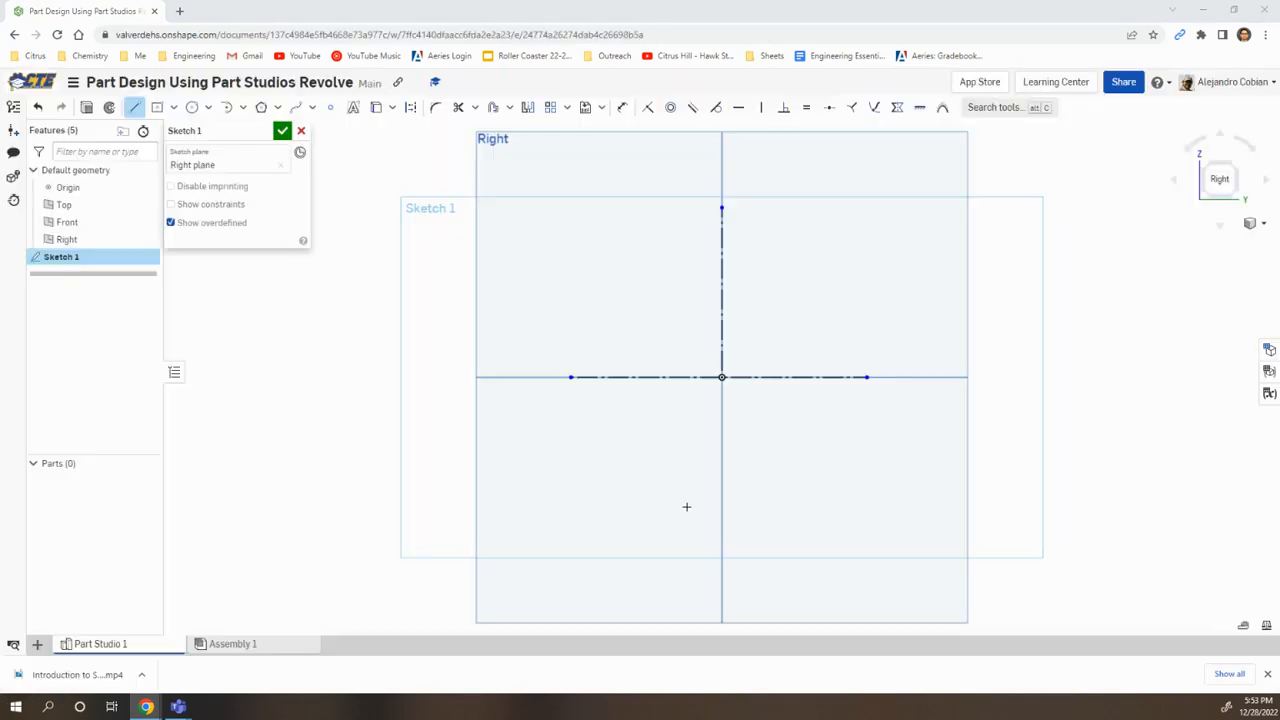
# Step: Sketch solid lines from the vertical construction line: about 41 mm to the left, 9 mm up, a short run inward, and a vertical line up
pyautogui.click(722, 346)
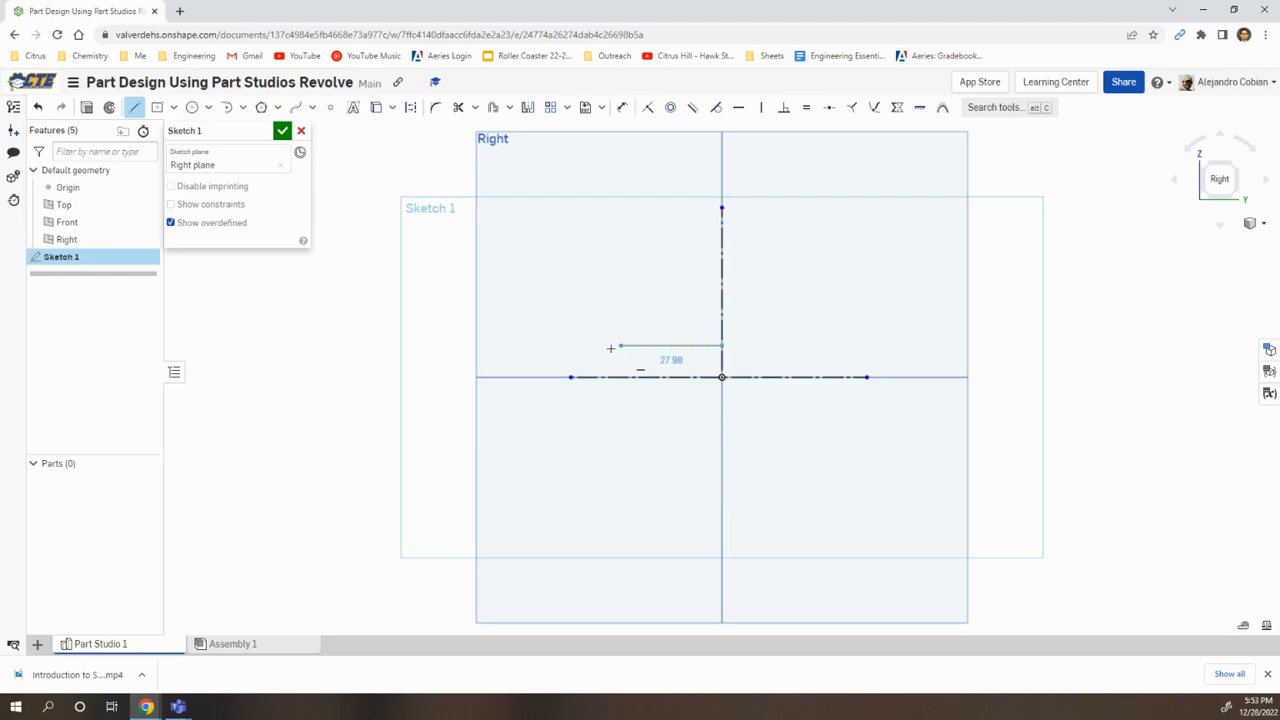
pyautogui.click(587, 346)
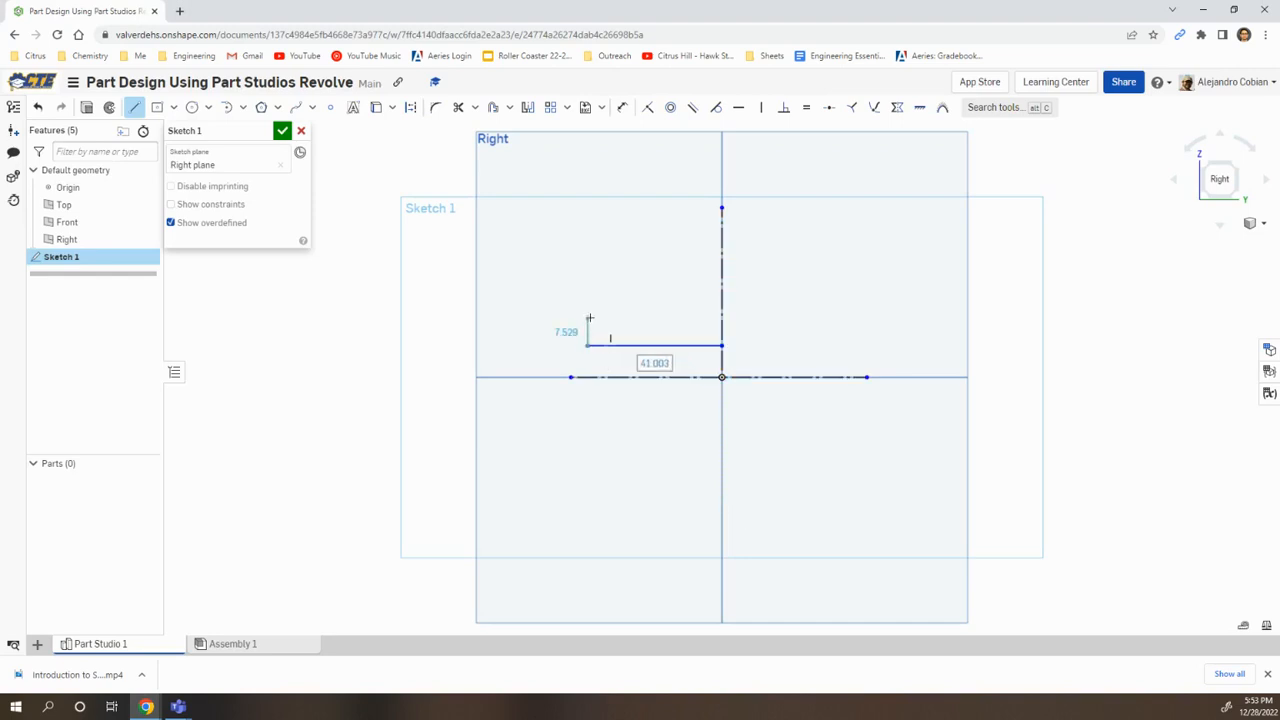
pyautogui.click(588, 317)
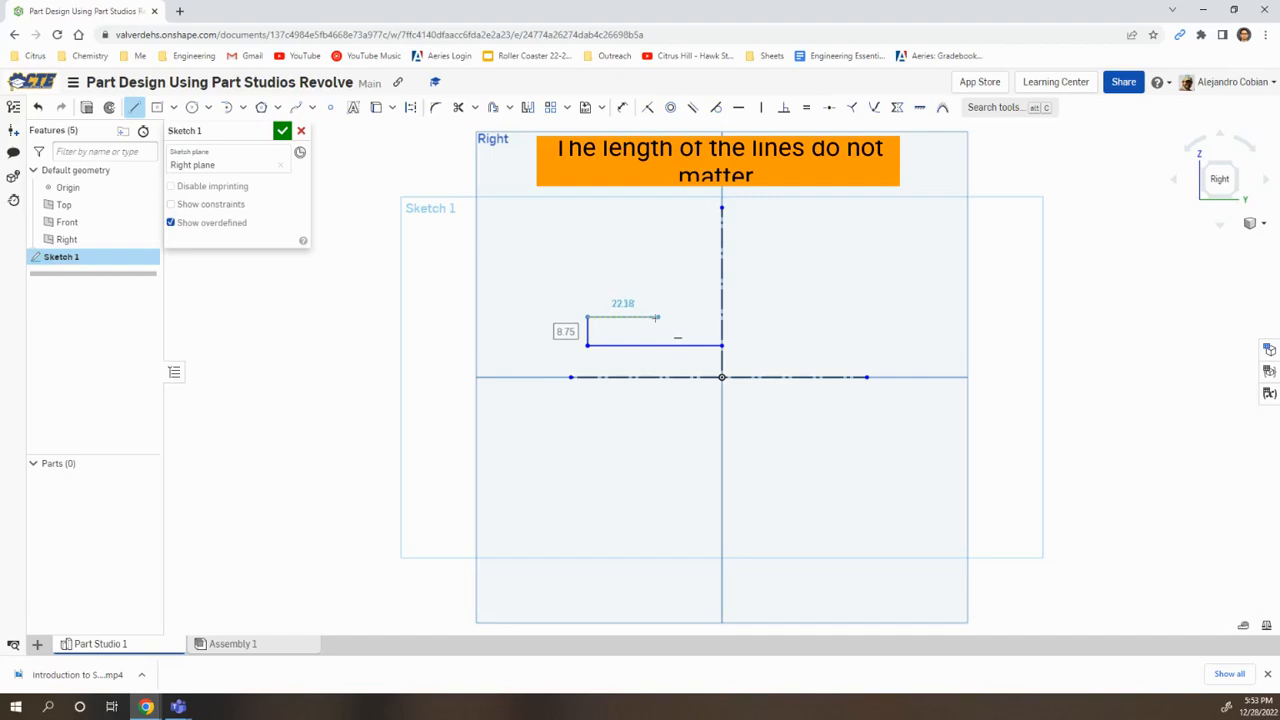
pyautogui.click(642, 317)
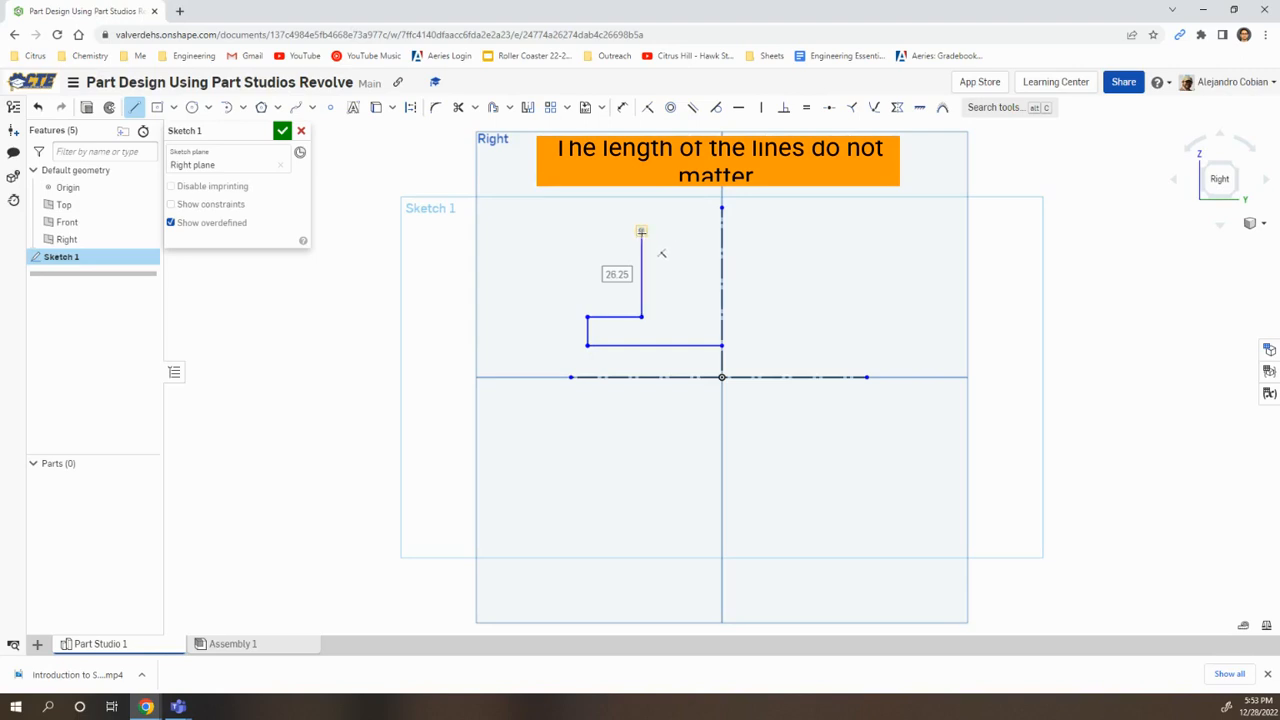
pyautogui.click(642, 232)
pyautogui.press('Escape')
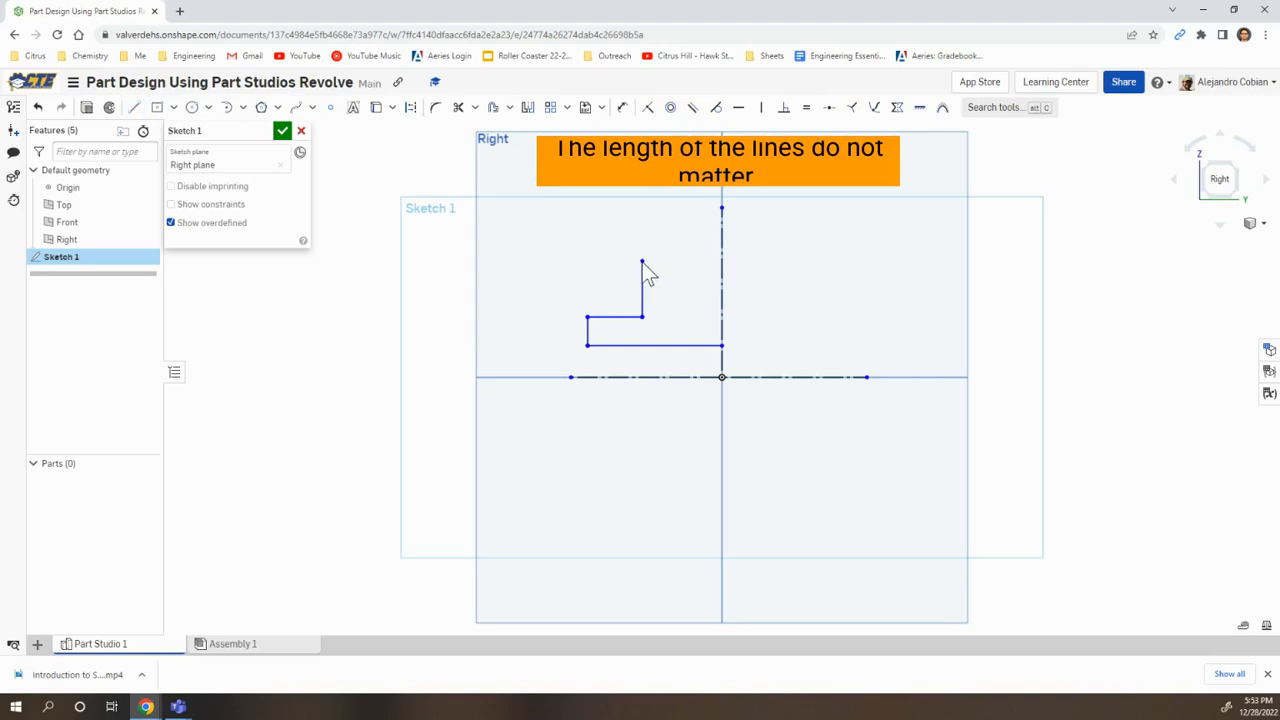
# Step: Complete the half profile with an outward flange about 7.5 mm high and a recessed horizontal line ending on the vertical construction line
pyautogui.press('l')
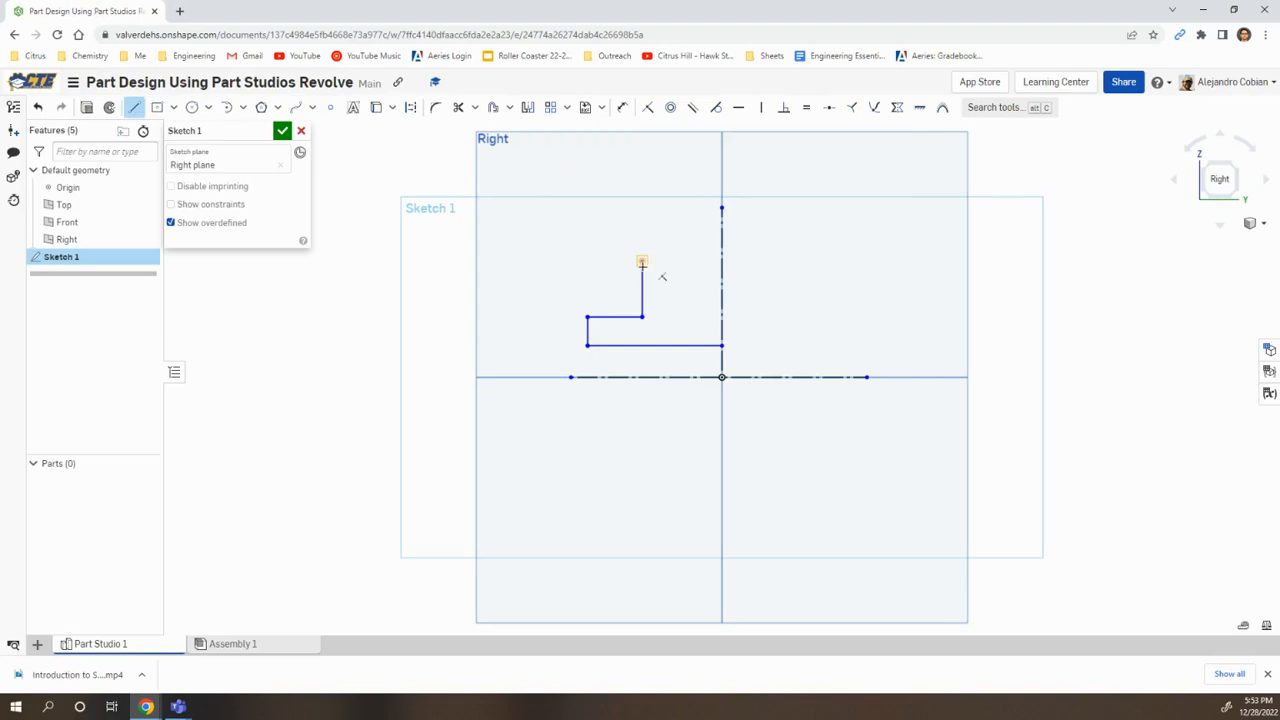
pyautogui.click(641, 261)
pyautogui.click(609, 262)
pyautogui.click(610, 237)
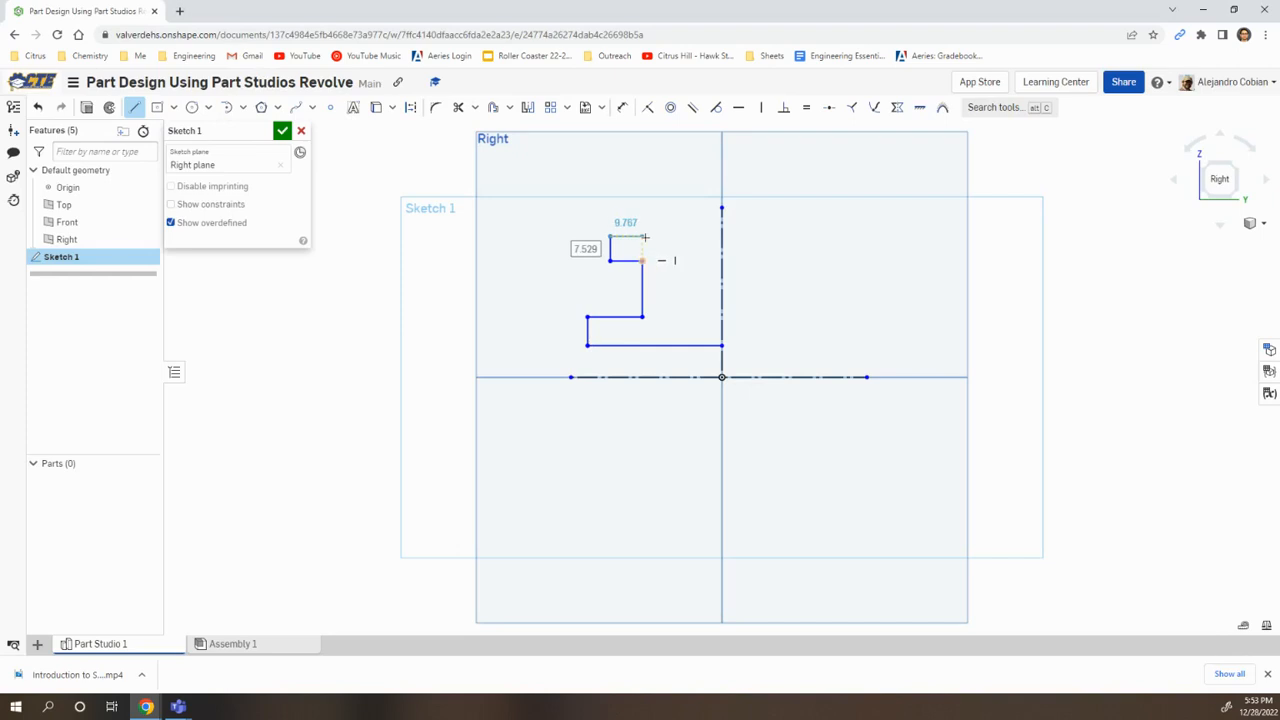
pyautogui.click(644, 237)
pyautogui.scroll(5, 644, 248)
pyautogui.click(639, 250)
pyautogui.click(864, 250)
pyautogui.press('Escape')
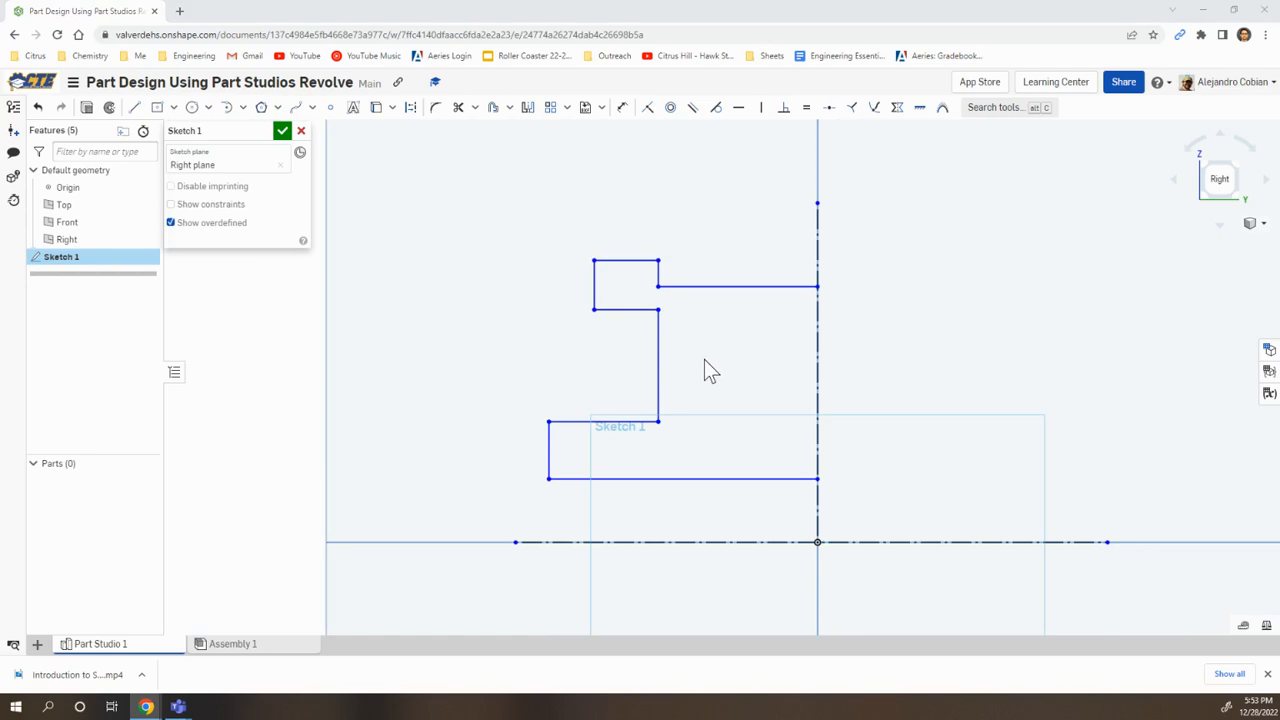
# Step: Check the exercise's mirroring instructions and mirror all solid profile lines about the vertical construction line
pyautogui.hotkey('alt', 'Tab')
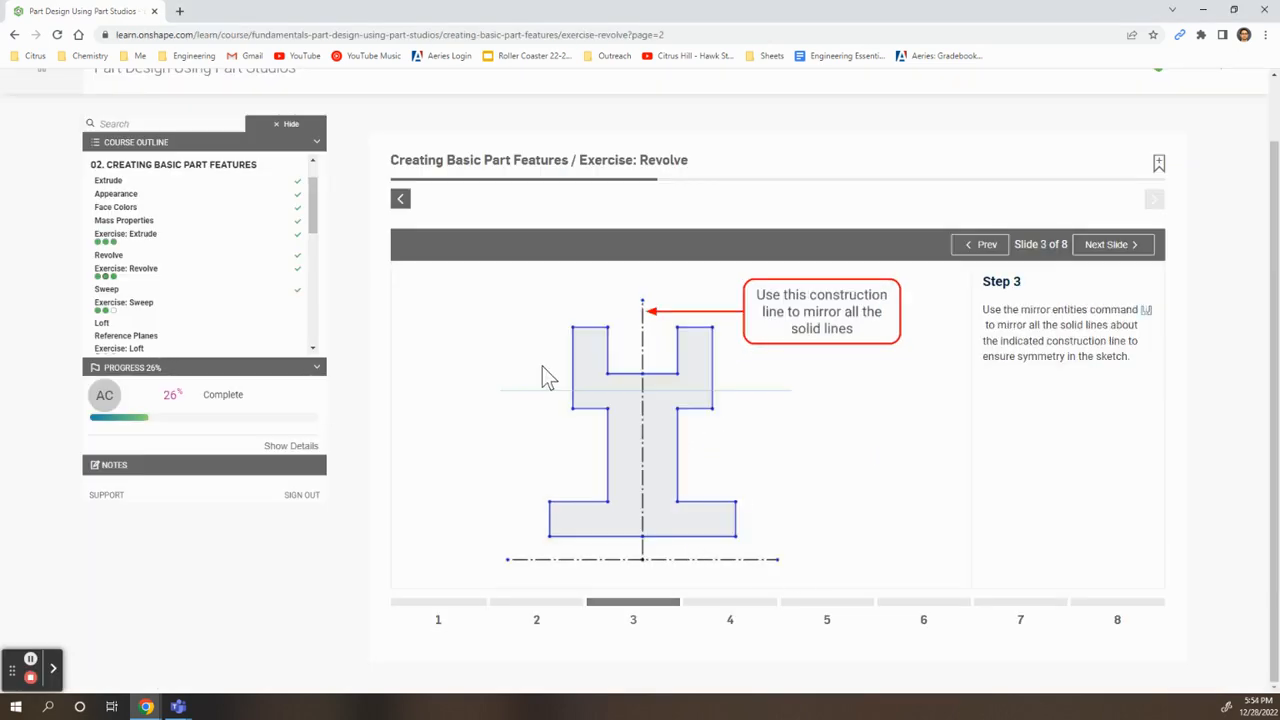
pyautogui.hotkey('alt', 'Tab')
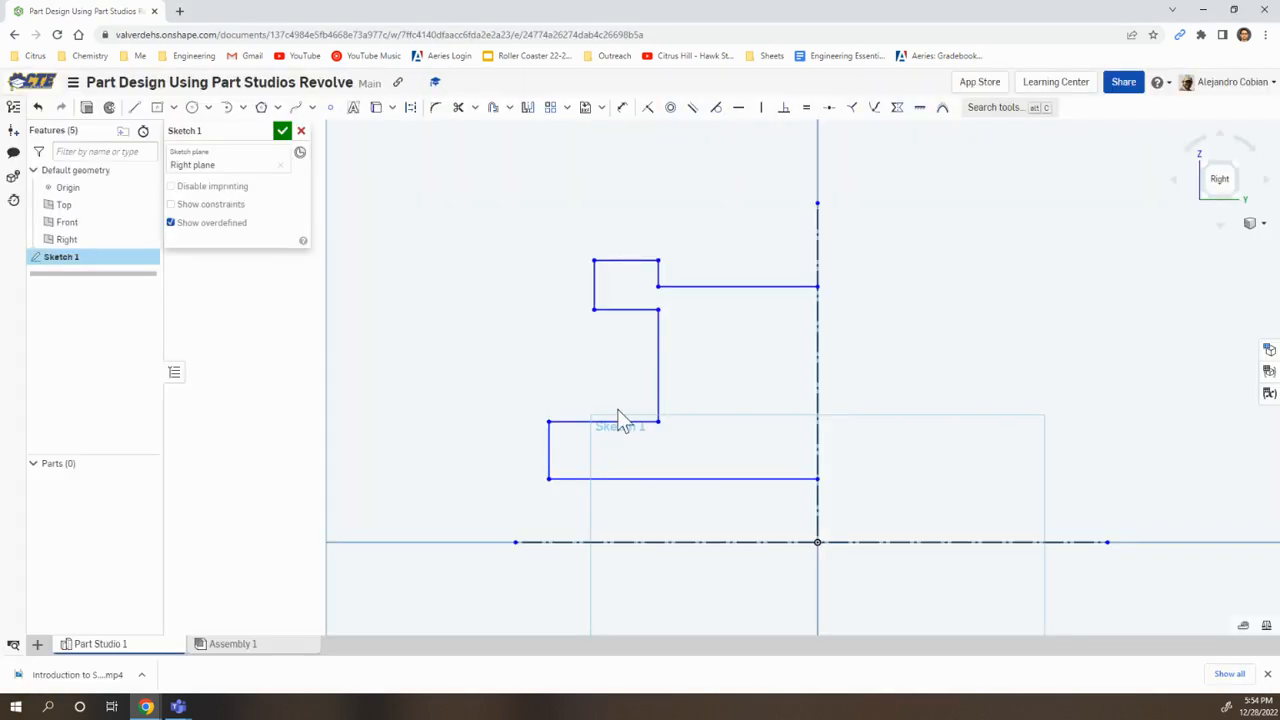
pyautogui.click(531, 116)
pyautogui.click(816, 238)
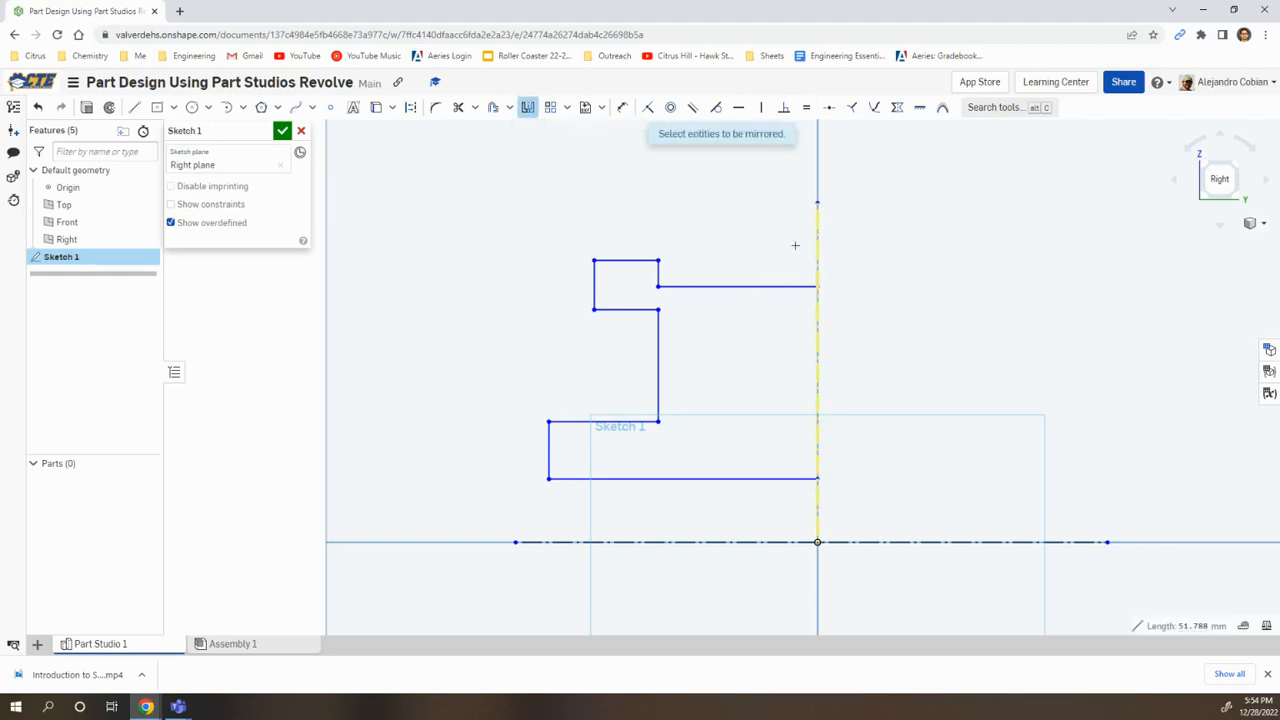
pyautogui.moveTo(742, 200)
pyautogui.mouseDown()
pyautogui.moveTo(680, 506)
pyautogui.moveTo(563, 514)
pyautogui.moveTo(509, 498)
pyautogui.mouseUp()
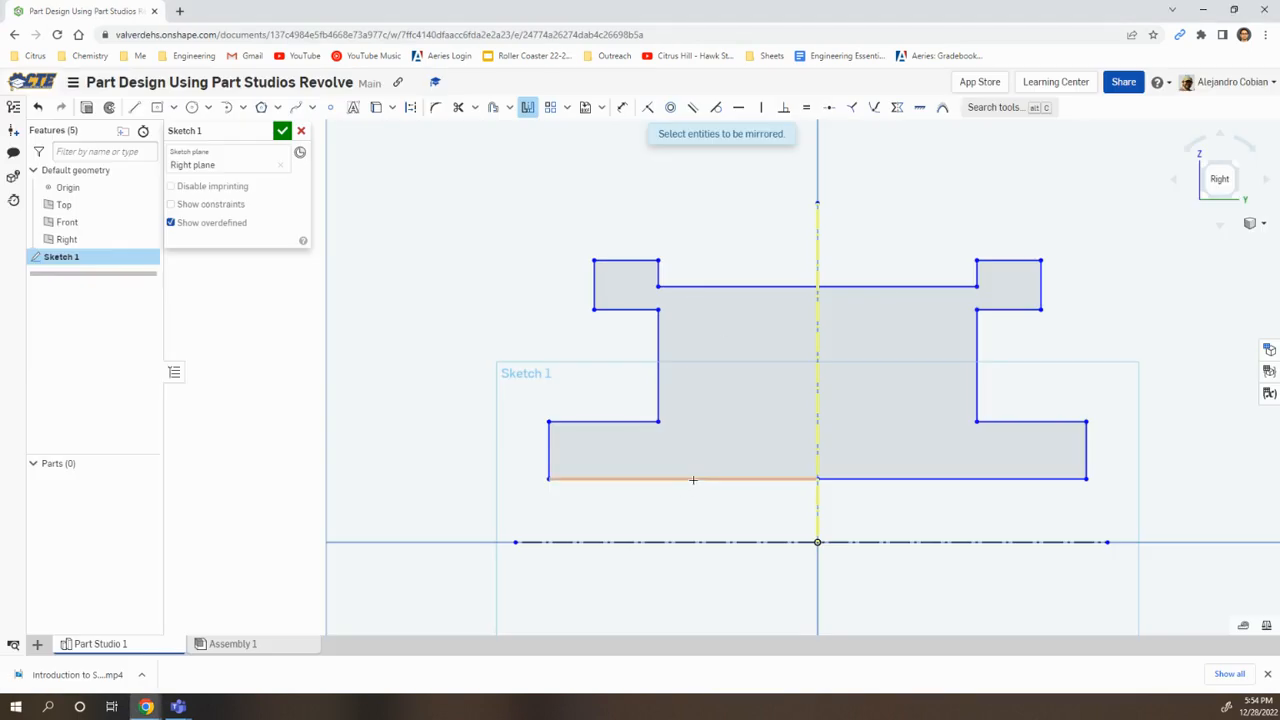
pyautogui.click(548, 479)
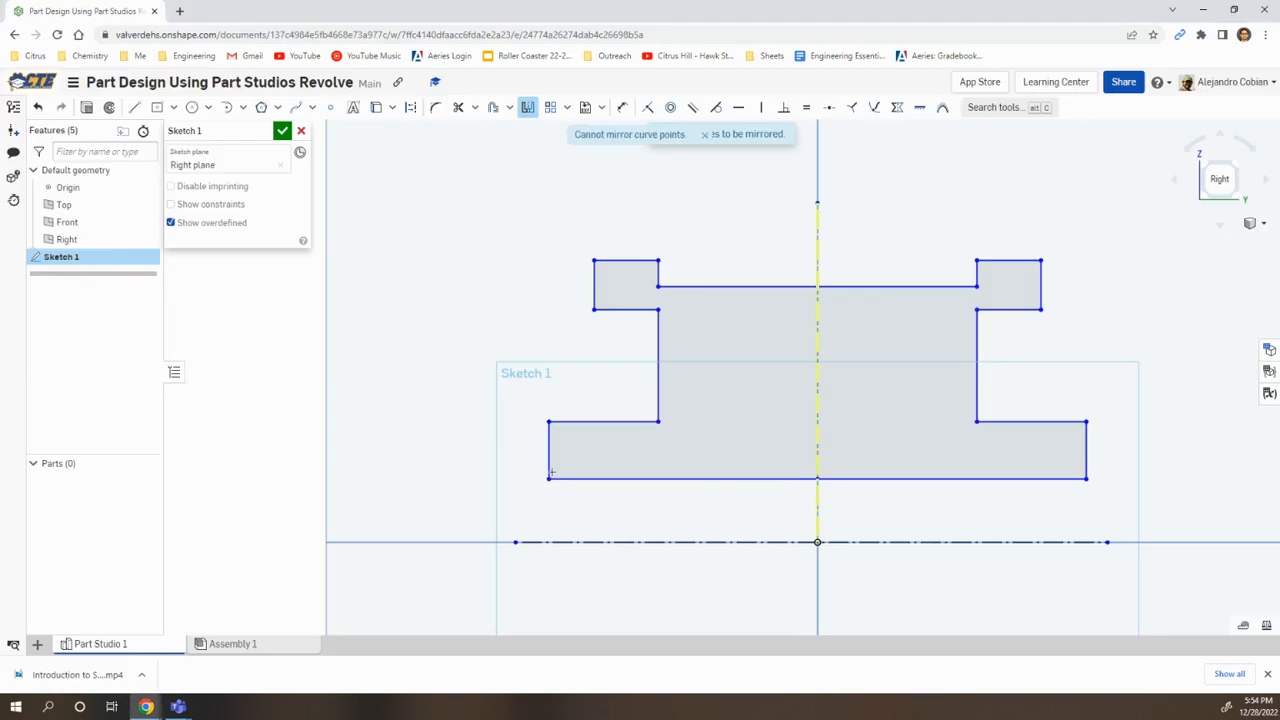
pyautogui.press('Escape')
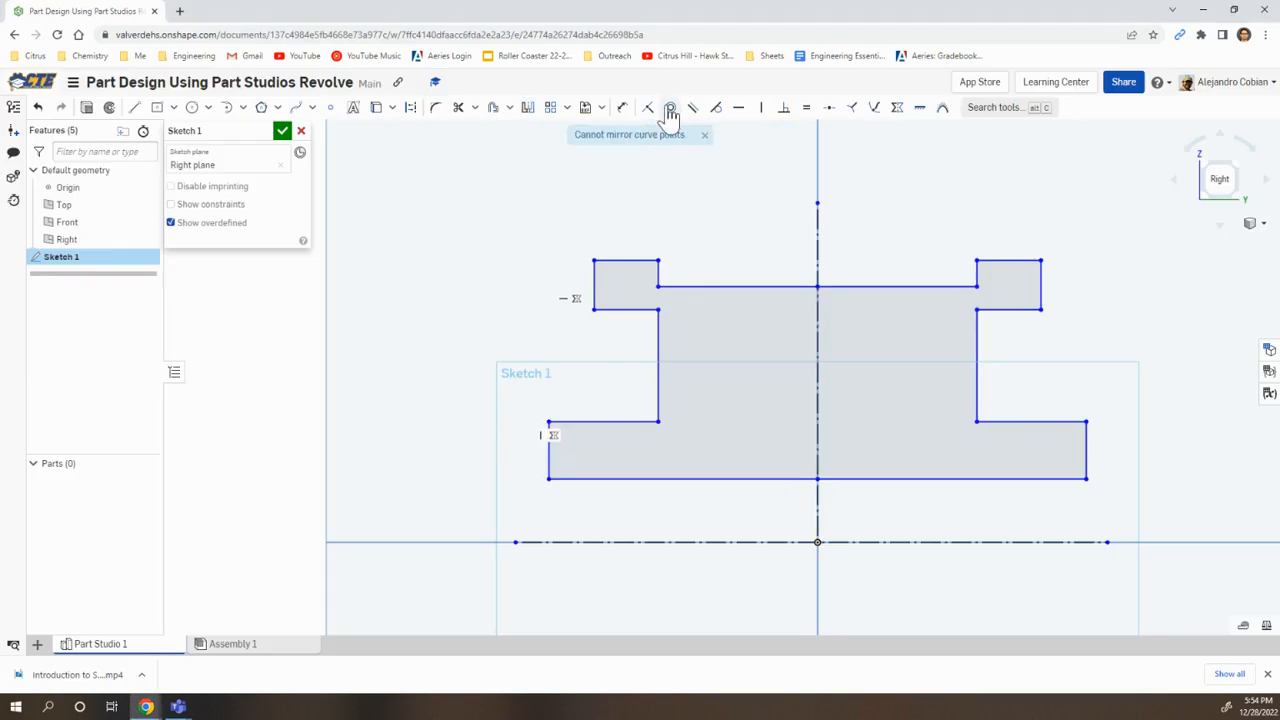
# Step: Dimension the overall width of the profile's base as 100 mm
pyautogui.click(622, 107)
pyautogui.click(1086, 479)
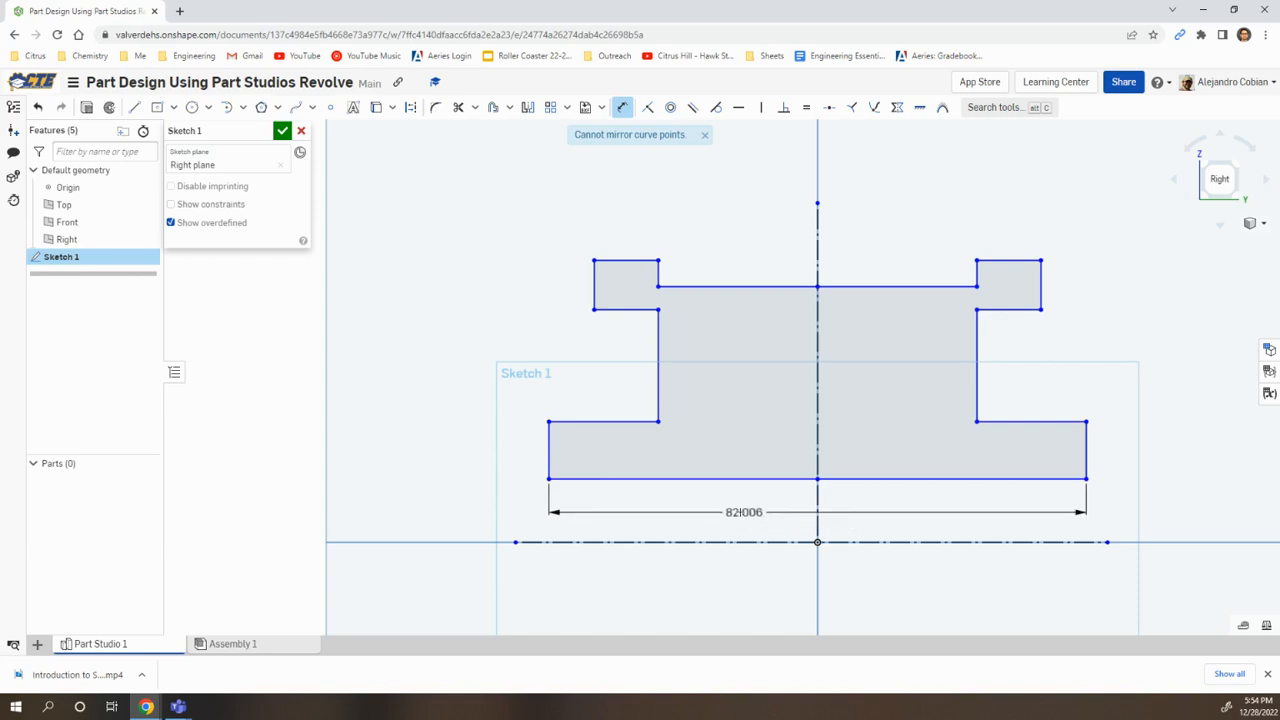
pyautogui.click(741, 513)
pyautogui.write('100')
pyautogui.press('Return')
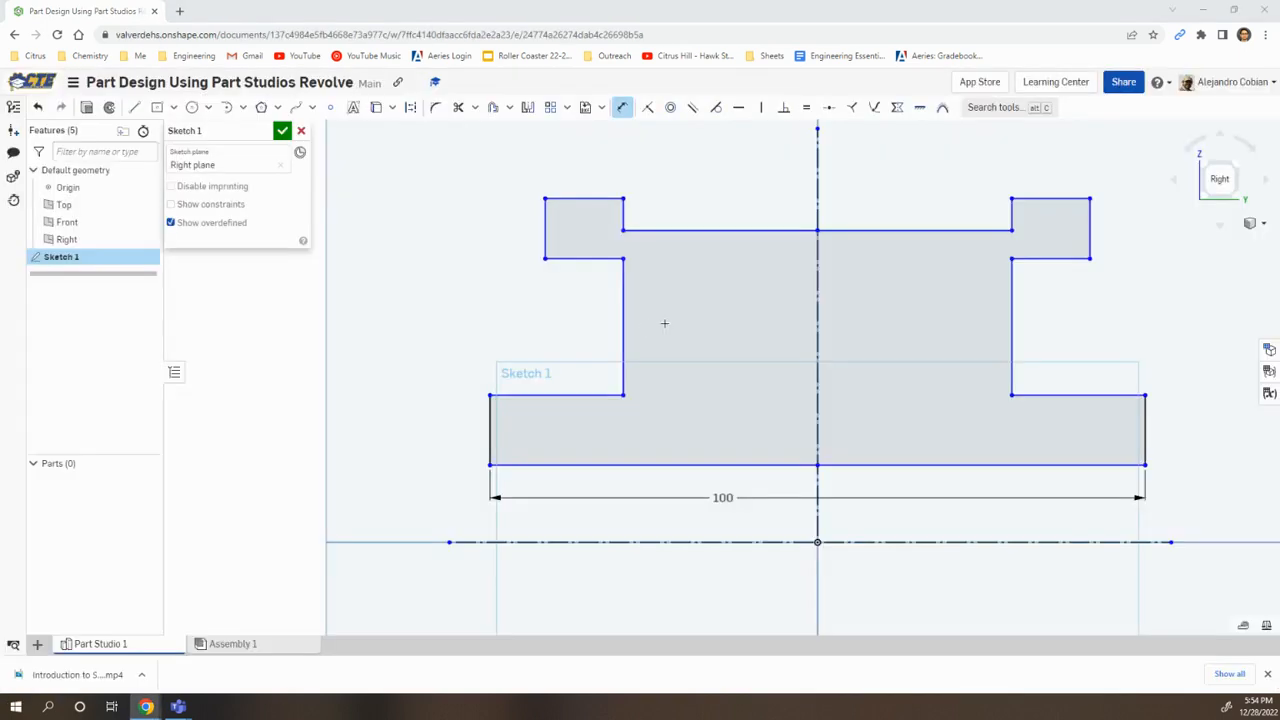
# Step: Dimension the overall width across the outer edges of the two upper flanges as 75 mm
pyautogui.click(1090, 199)
pyautogui.moveTo(874, 196); pyautogui.dragTo(834, 334, button='middle')
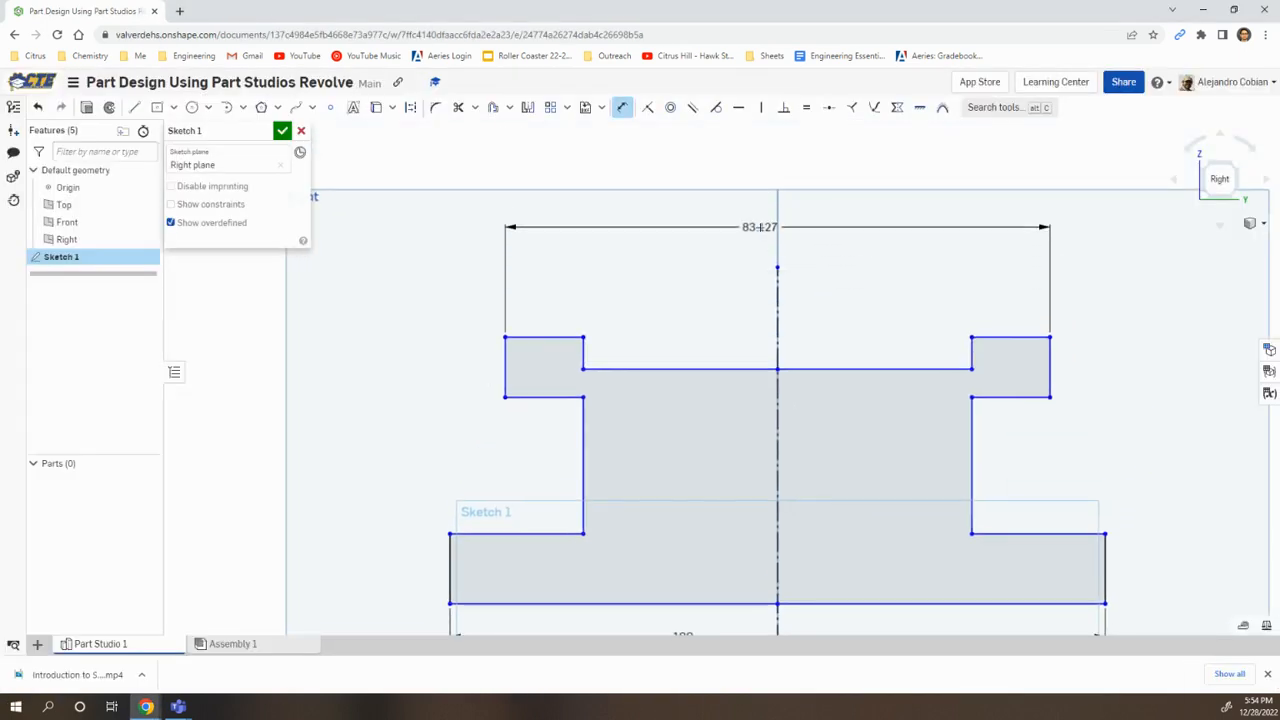
pyautogui.click(808, 227)
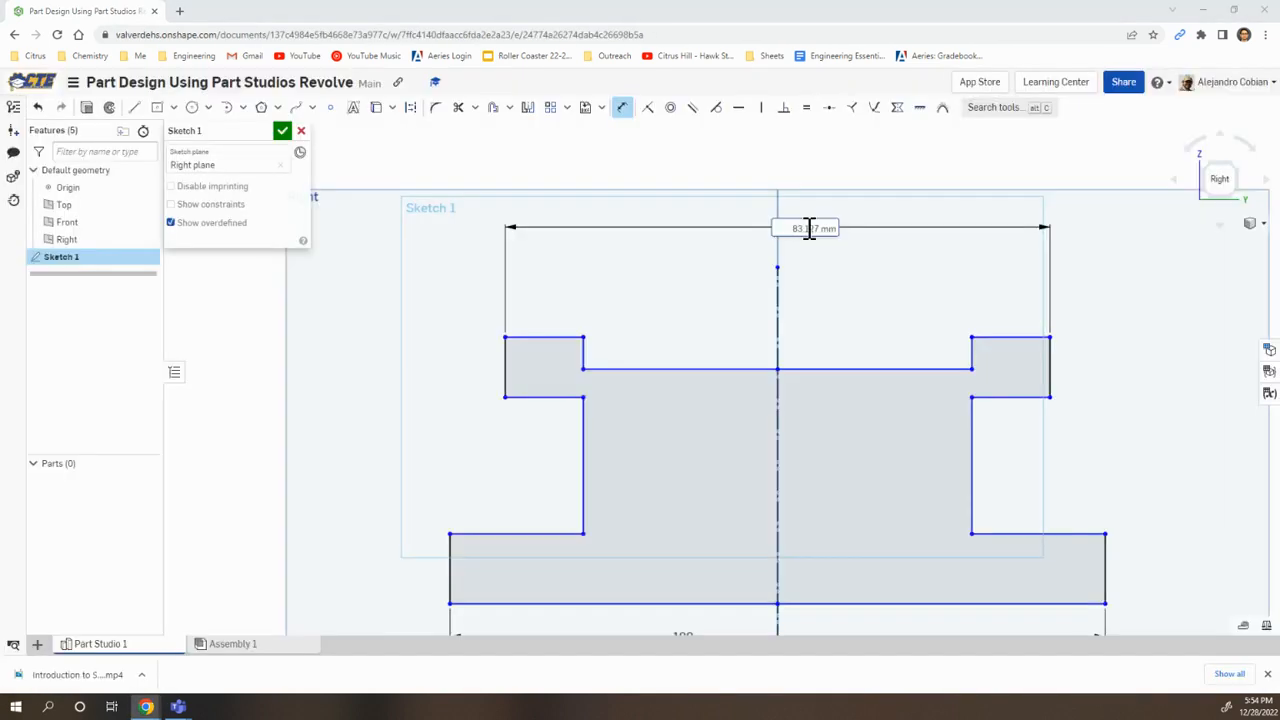
pyautogui.write('75')
pyautogui.press('Return')
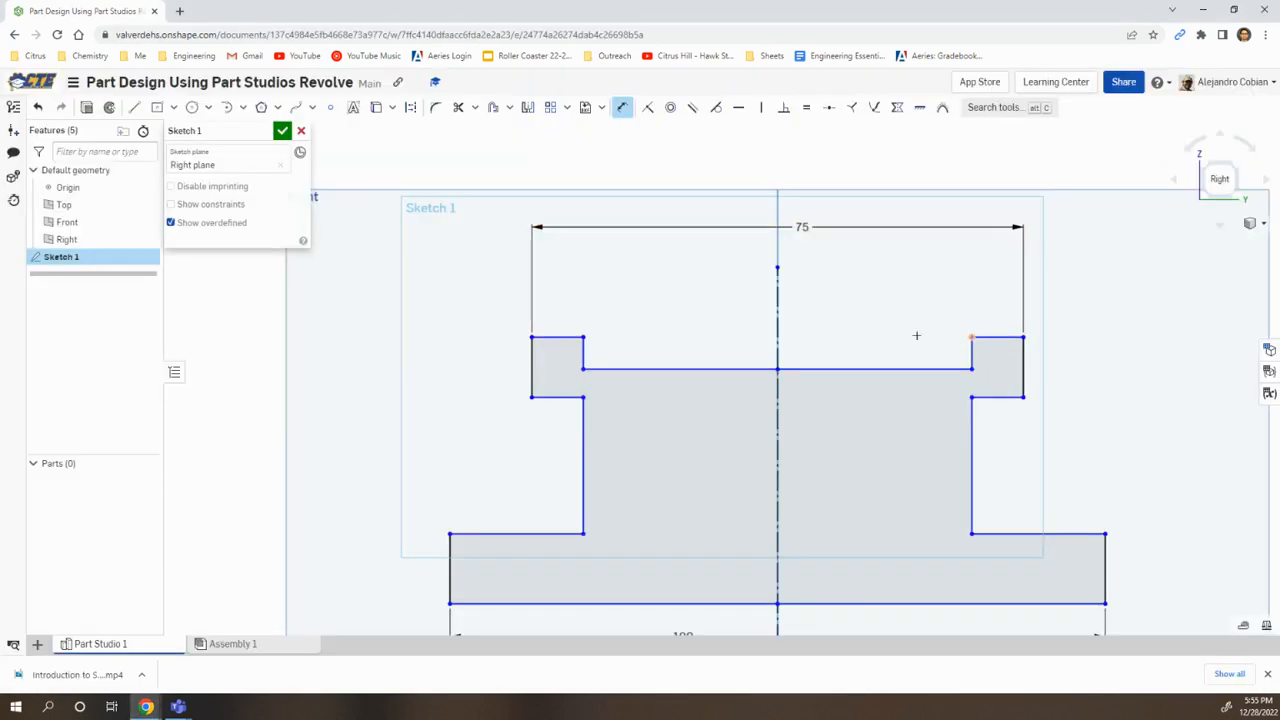
# Step: Dimension the gap between the inner edges of the two upper flanges as 40 mm
pyautogui.click(971, 337)
pyautogui.click(583, 337)
pyautogui.click(690, 302)
pyautogui.write('40')
pyautogui.press('Return')
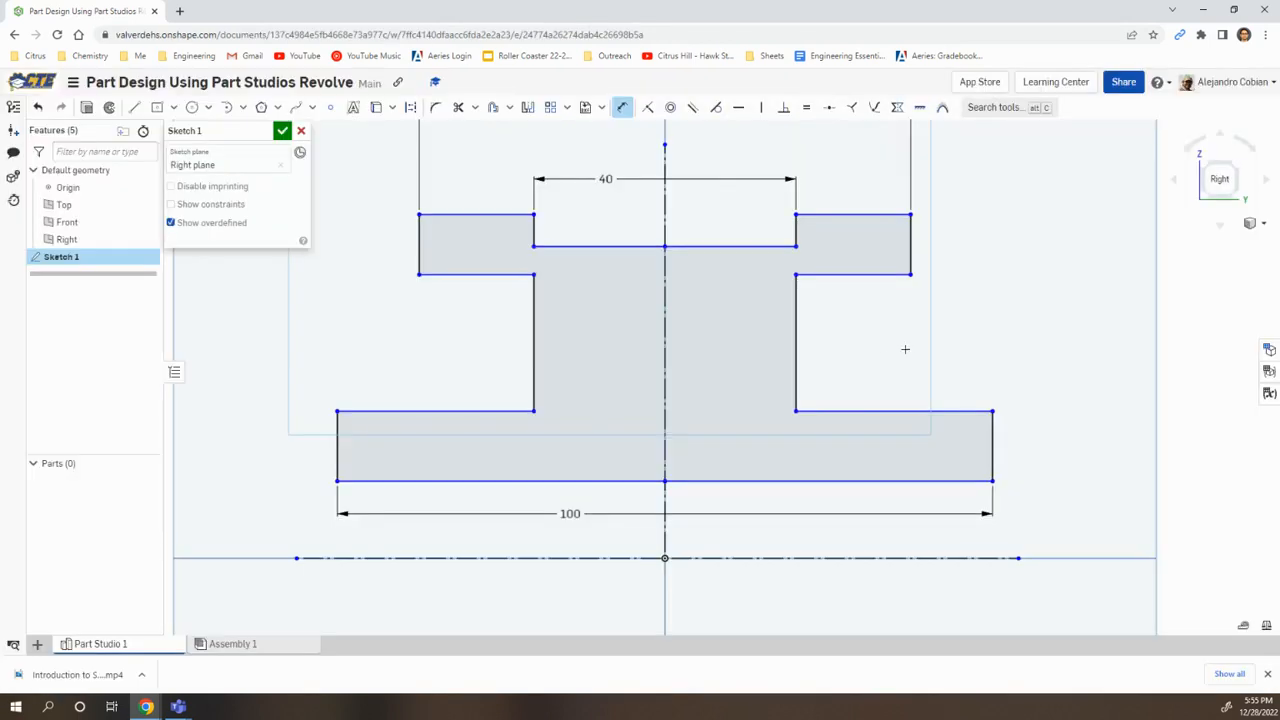
# Step: Add a 250 mm diameter dimension from the upper flange's top to the horizontal construction line
pyautogui.press('f')
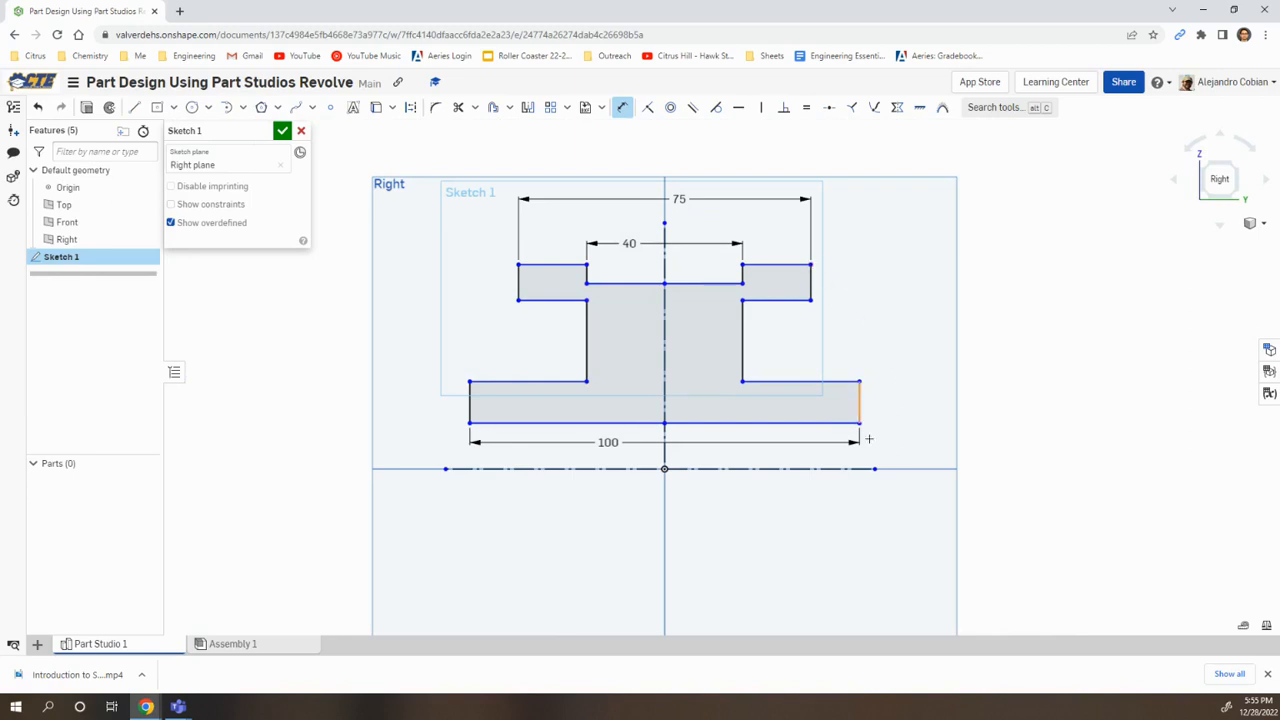
pyautogui.click(855, 469)
pyautogui.click(906, 520)
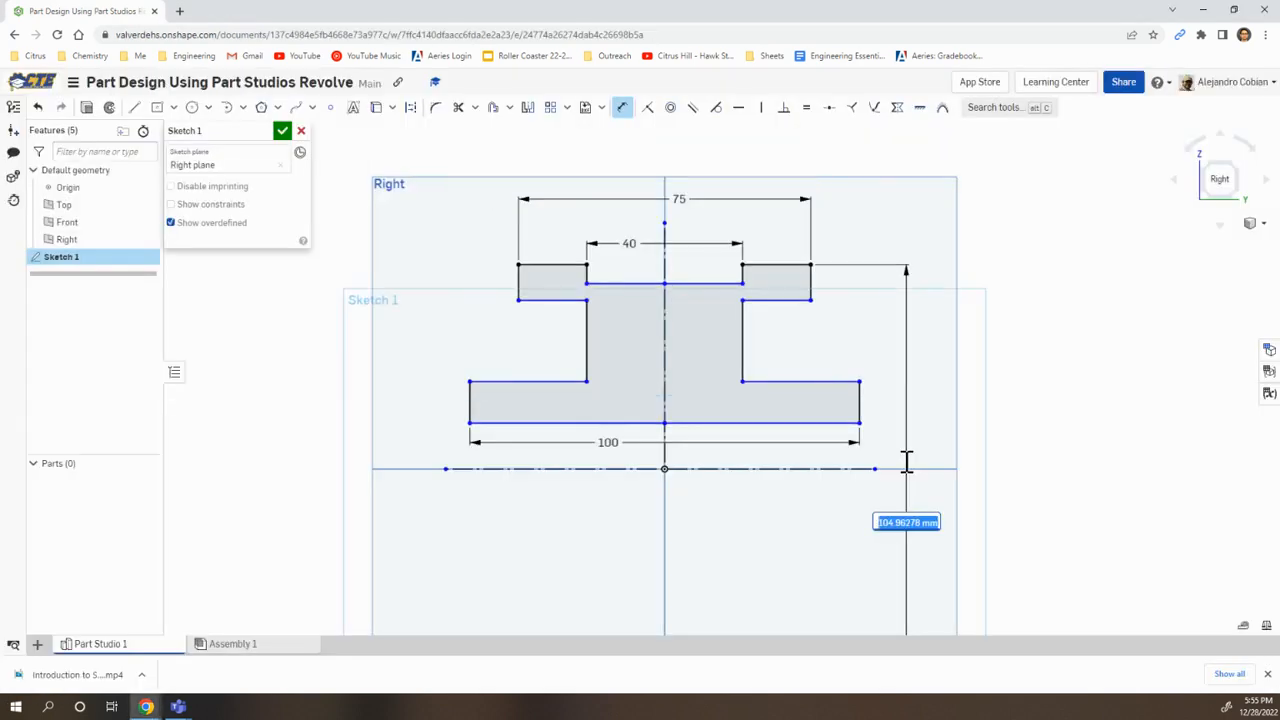
pyautogui.write('25')
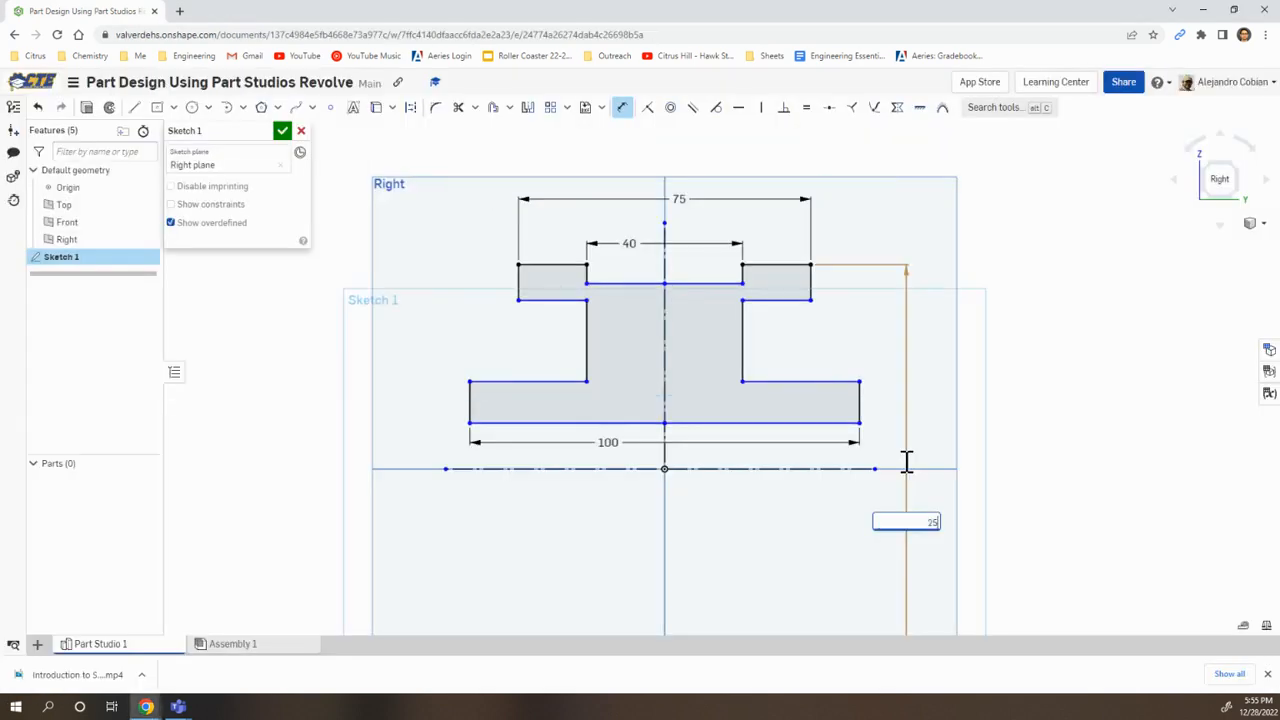
pyautogui.write('0')
pyautogui.press('Return')
pyautogui.scroll(-4, 908, 400)
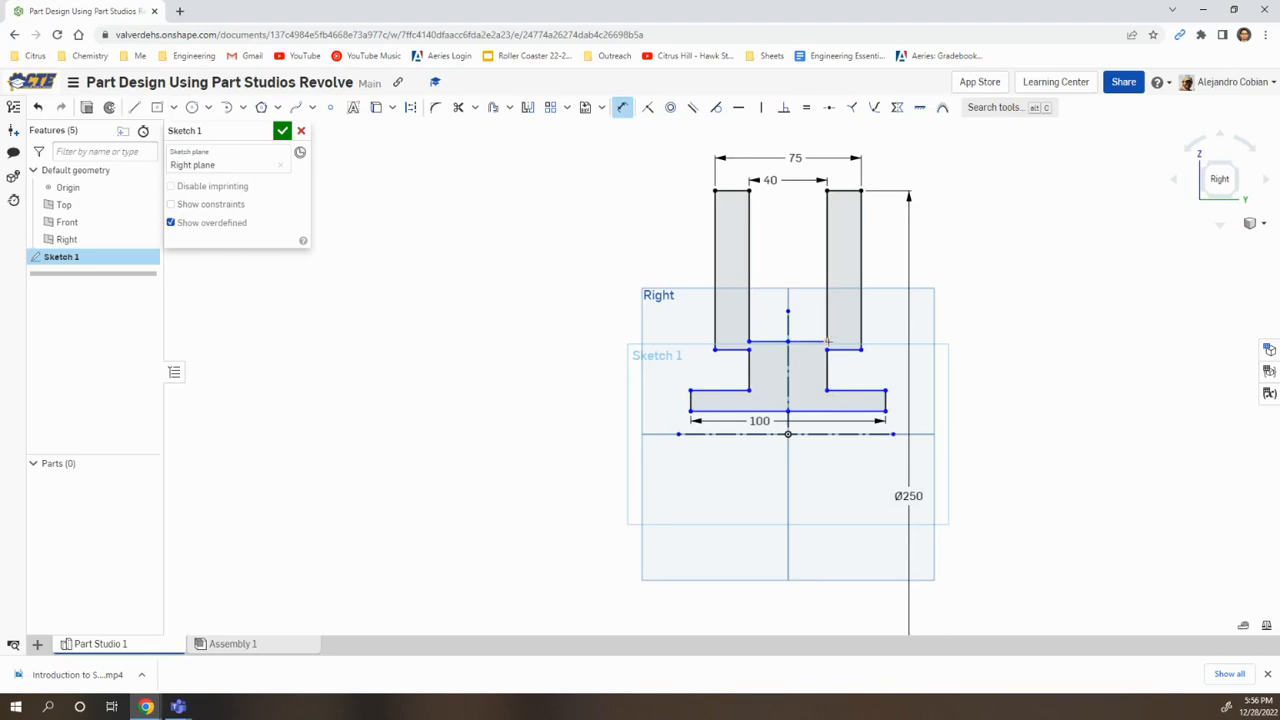
# Step: Add a 200 mm diameter dimension from the groove floor between the flanges to the horizontal construction line, and space both diameter dimensions away from the profile
pyautogui.click(886, 434)
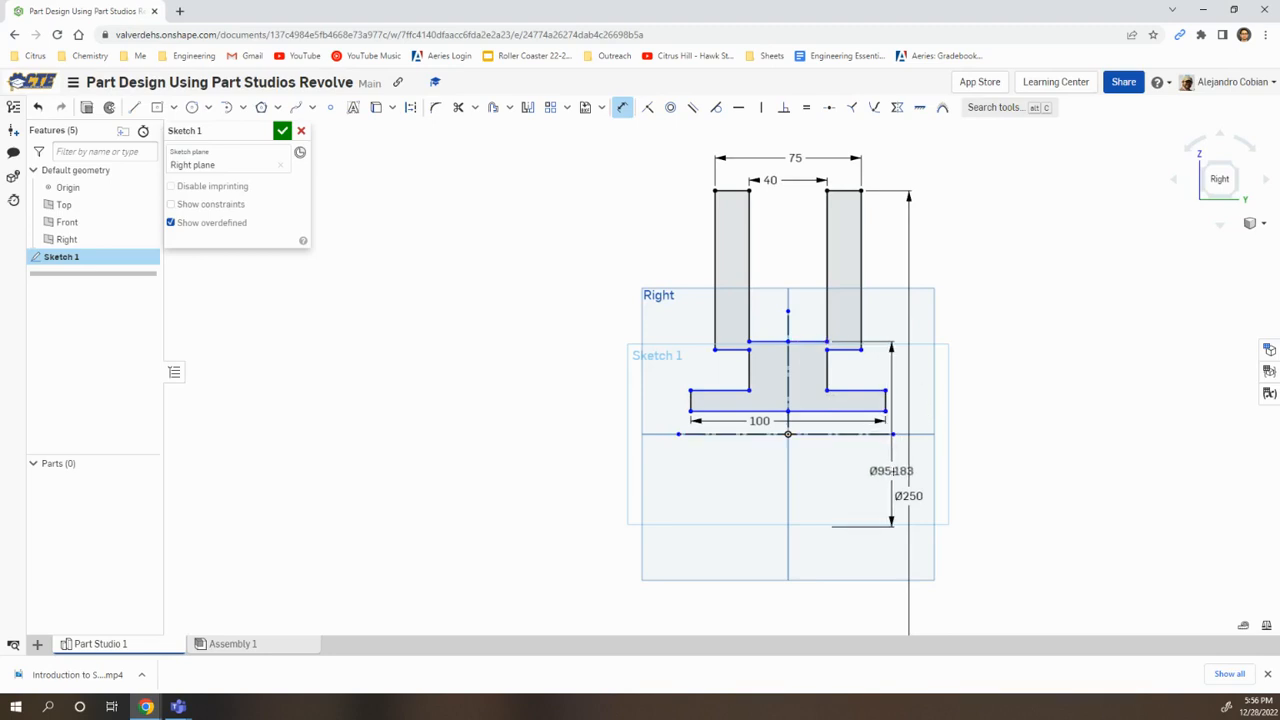
pyautogui.click(893, 469)
pyautogui.write('200')
pyautogui.press('Return')
pyautogui.moveTo(912, 496)
pyautogui.mouseDown()
pyautogui.moveTo(1085, 478)
pyautogui.moveTo(1114, 439)
pyautogui.mouseUp()
pyautogui.moveTo(946, 489); pyautogui.dragTo(1057, 437)
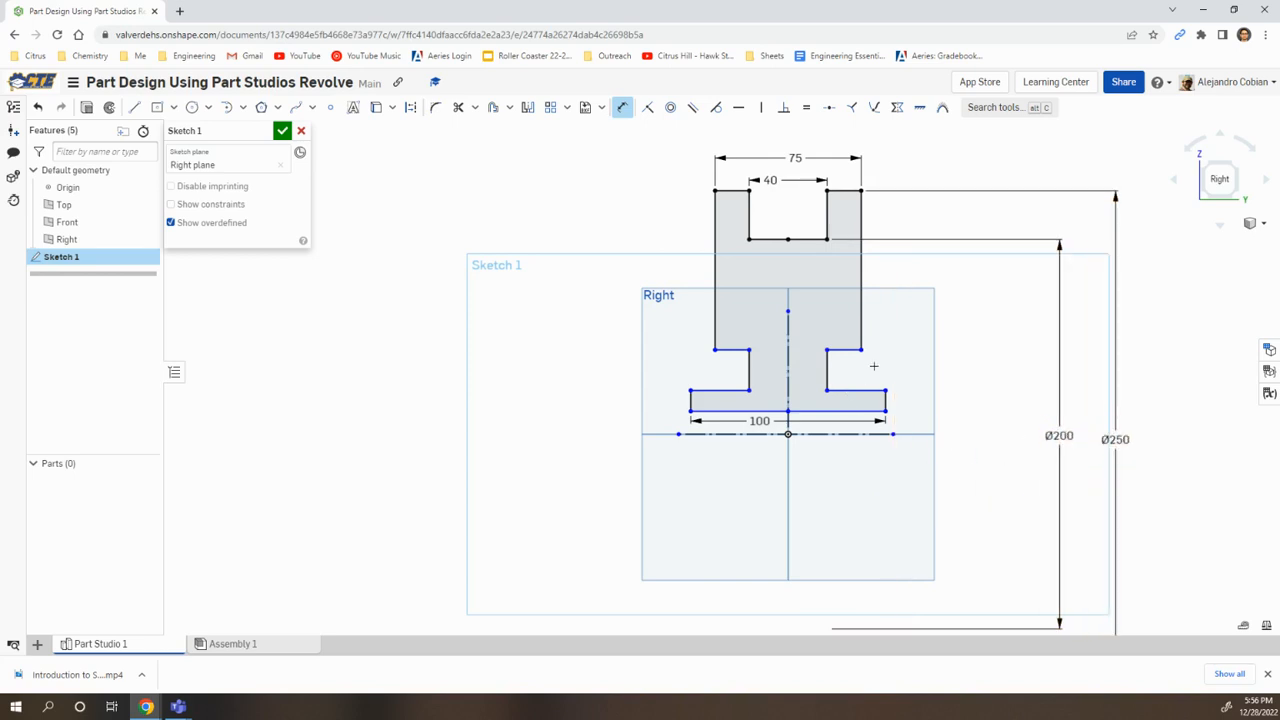
# Step: Add a 165 mm diameter dimension from the upper flange's lower outer corner to the horizontal construction line, as the exercise drawing specifies
pyautogui.hotkey('alt', 'Tab')
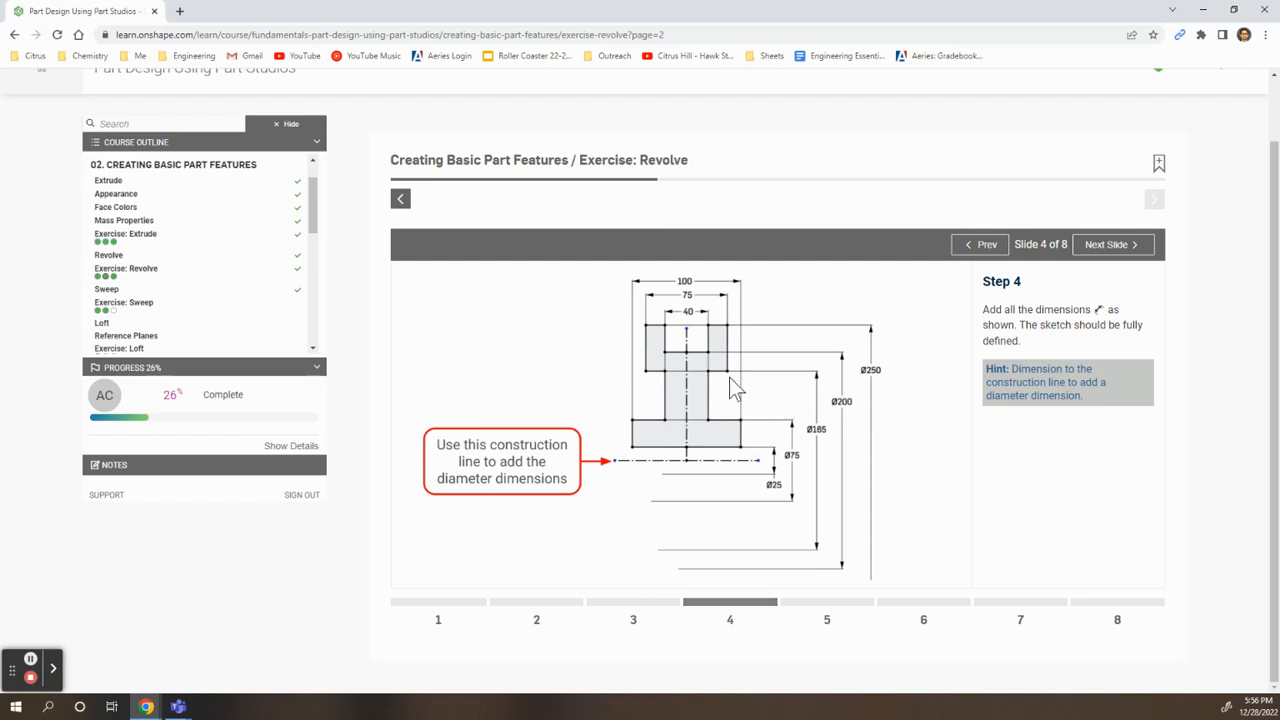
pyautogui.hotkey('alt', 'Tab')
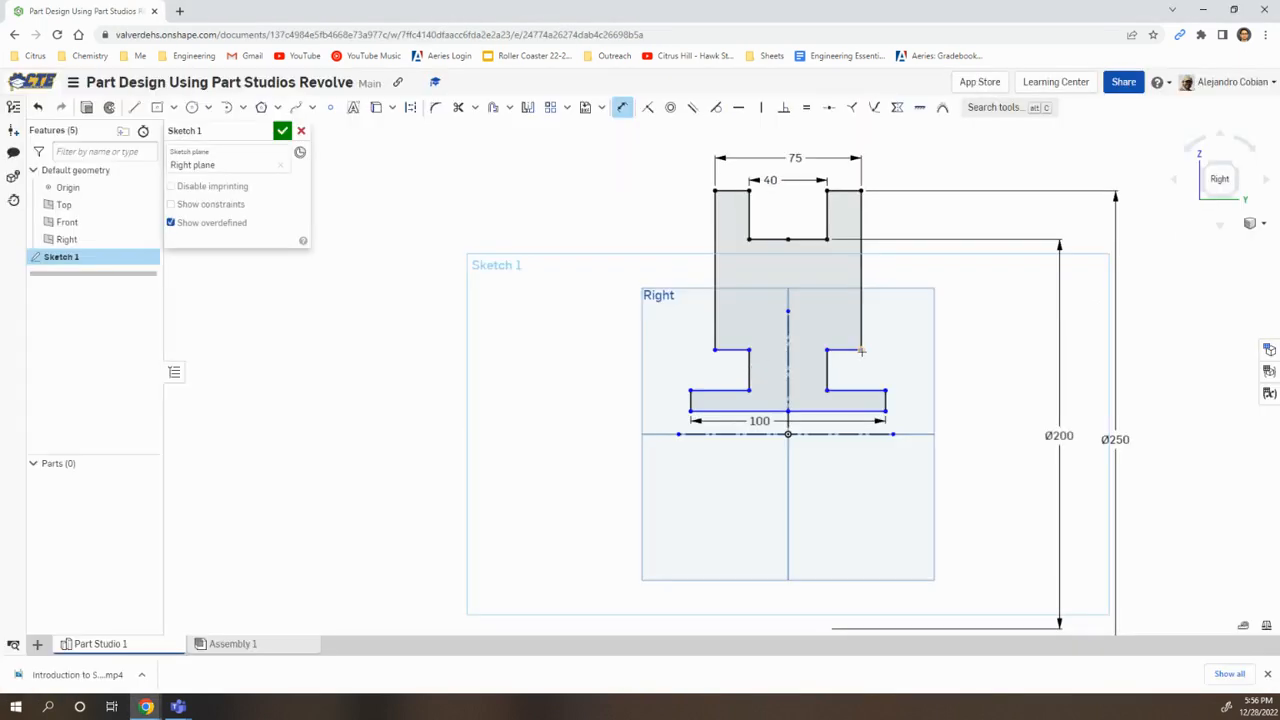
pyautogui.click(891, 433)
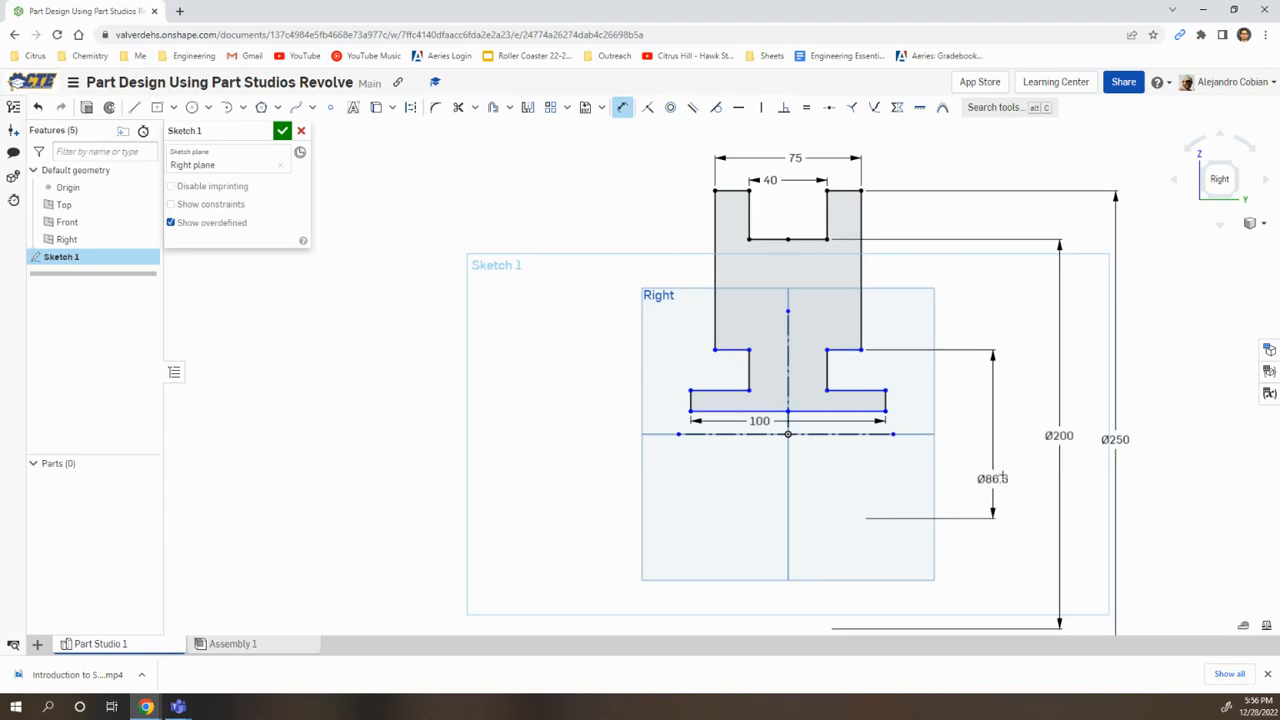
pyautogui.click(1011, 470)
pyautogui.press('BackSpace')
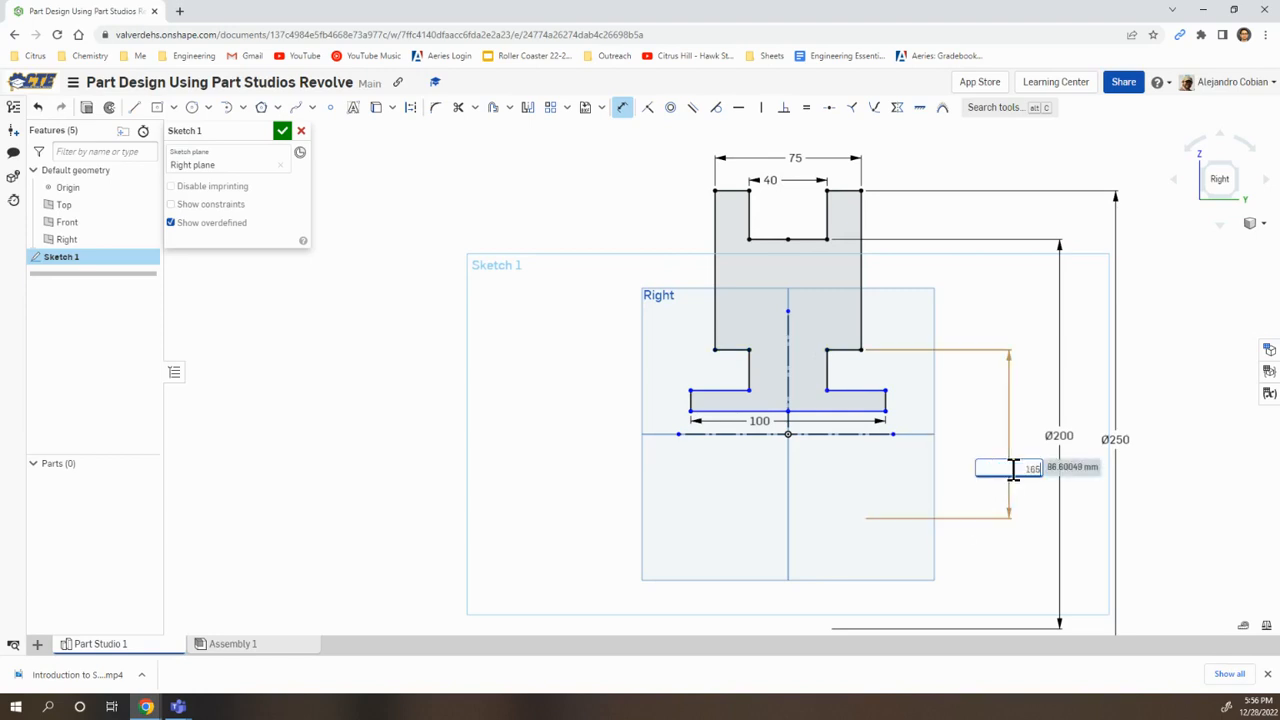
pyautogui.write('165')
pyautogui.press('Return')
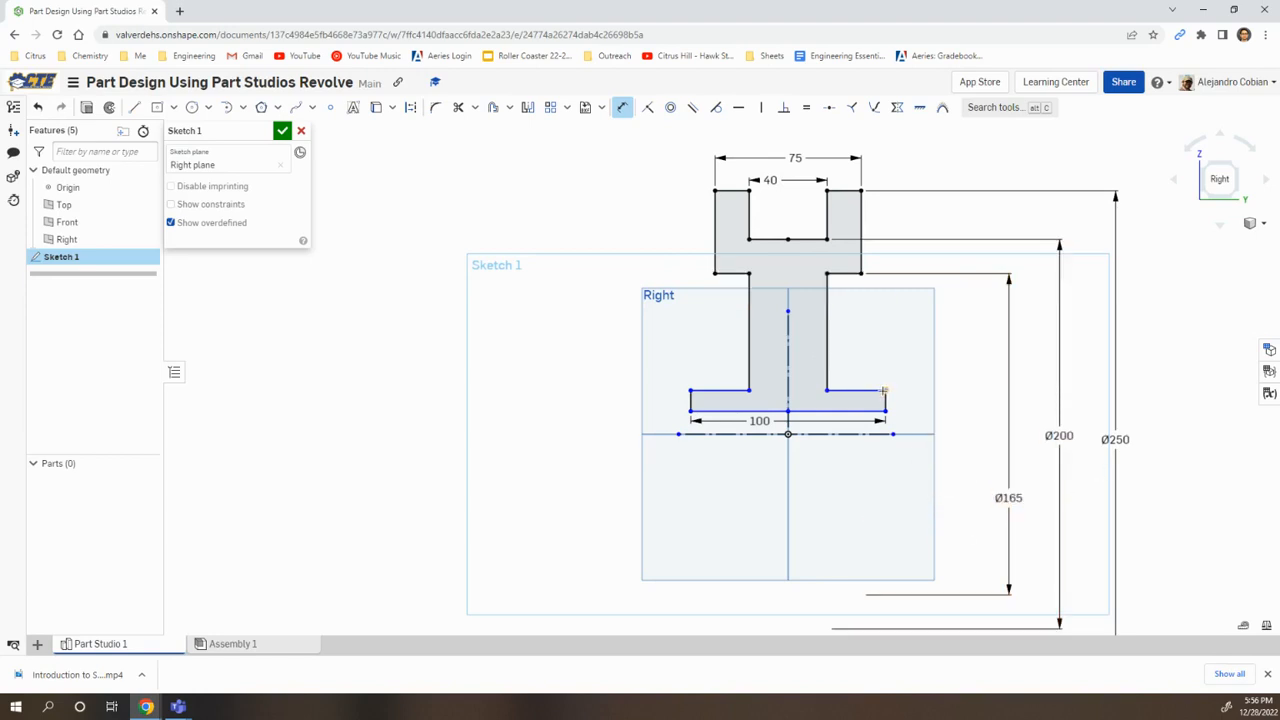
# Step: Add a 75 mm diameter dimension from the base's upper outer corner to the horizontal construction line
pyautogui.click(888, 436)
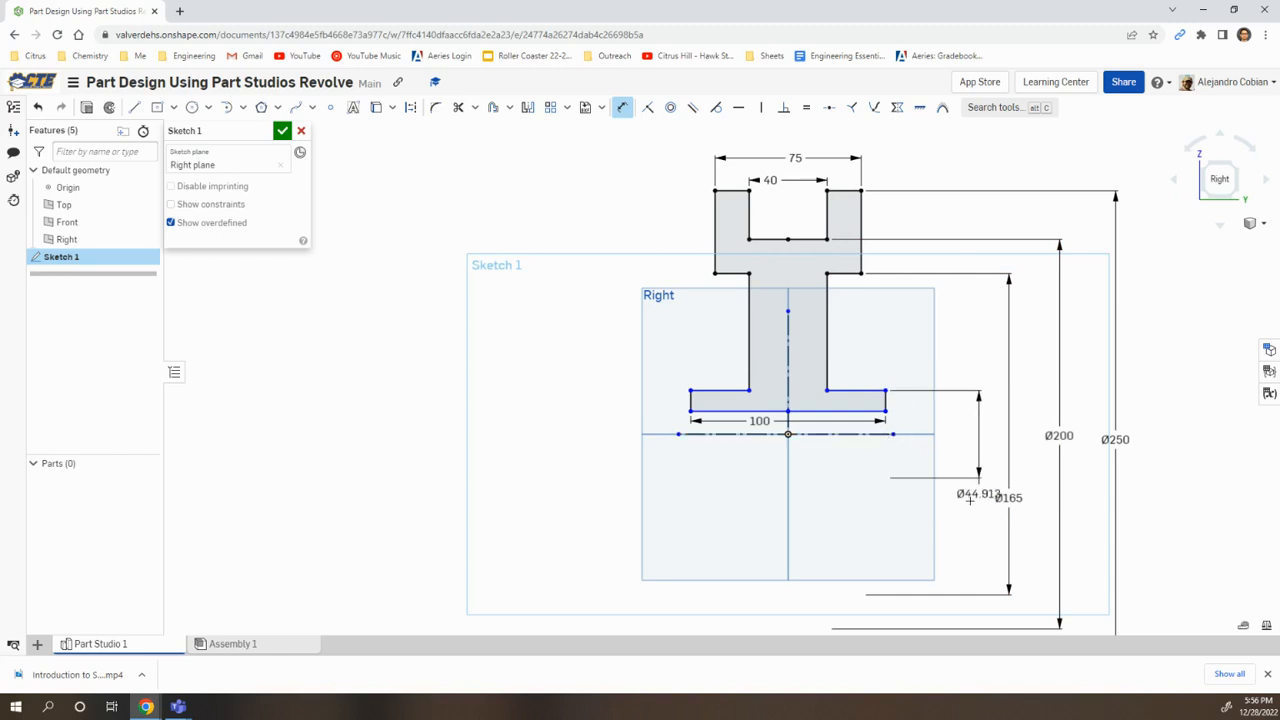
pyautogui.click(975, 458)
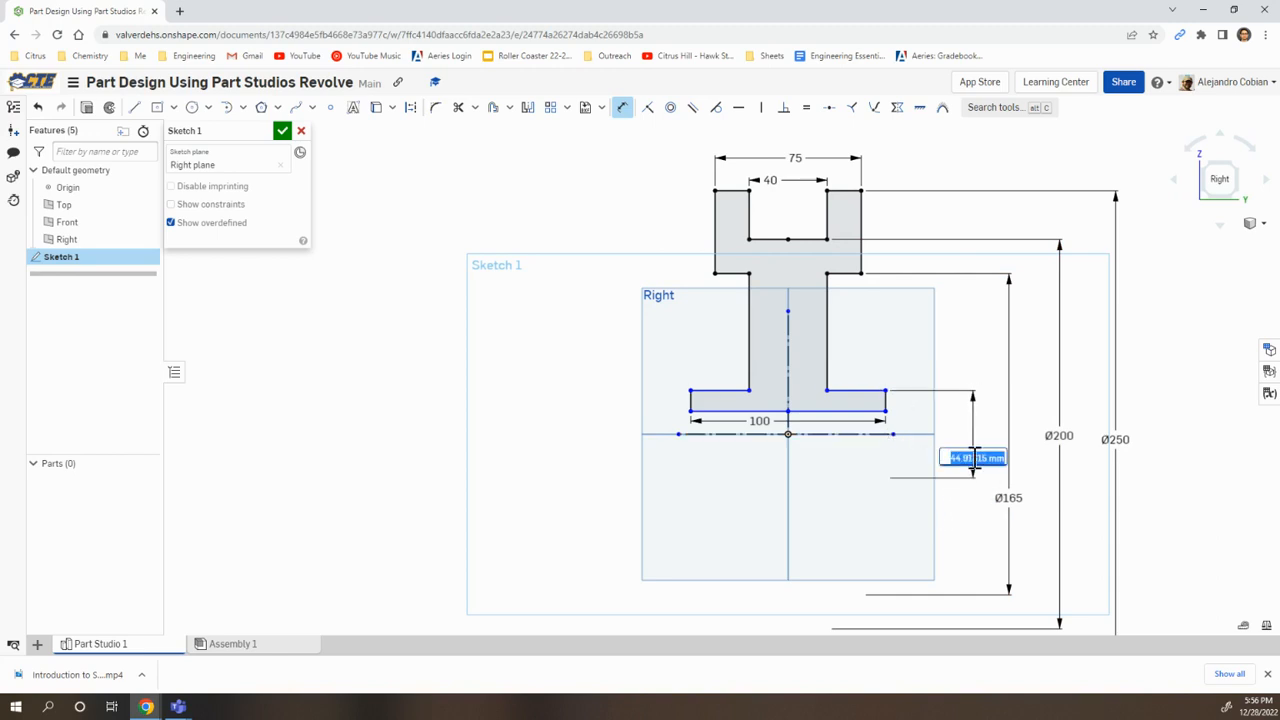
pyautogui.hotkey('alt', 'Tab')
pyautogui.hotkey('alt', 'Tab')
pyautogui.write('75')
pyautogui.press('Return')
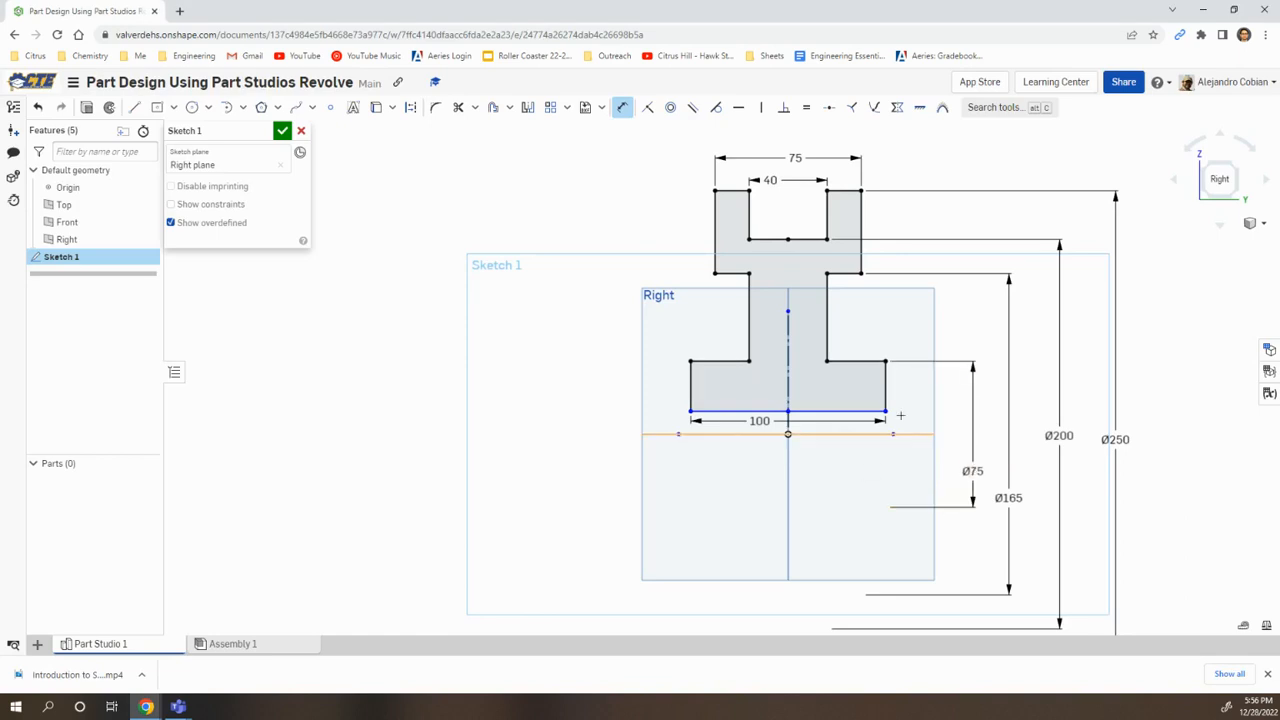
# Step: Add a 25 mm diameter dimension from the base's bottom edge to the horizontal construction line, placed close to the profile
pyautogui.click(892, 435)
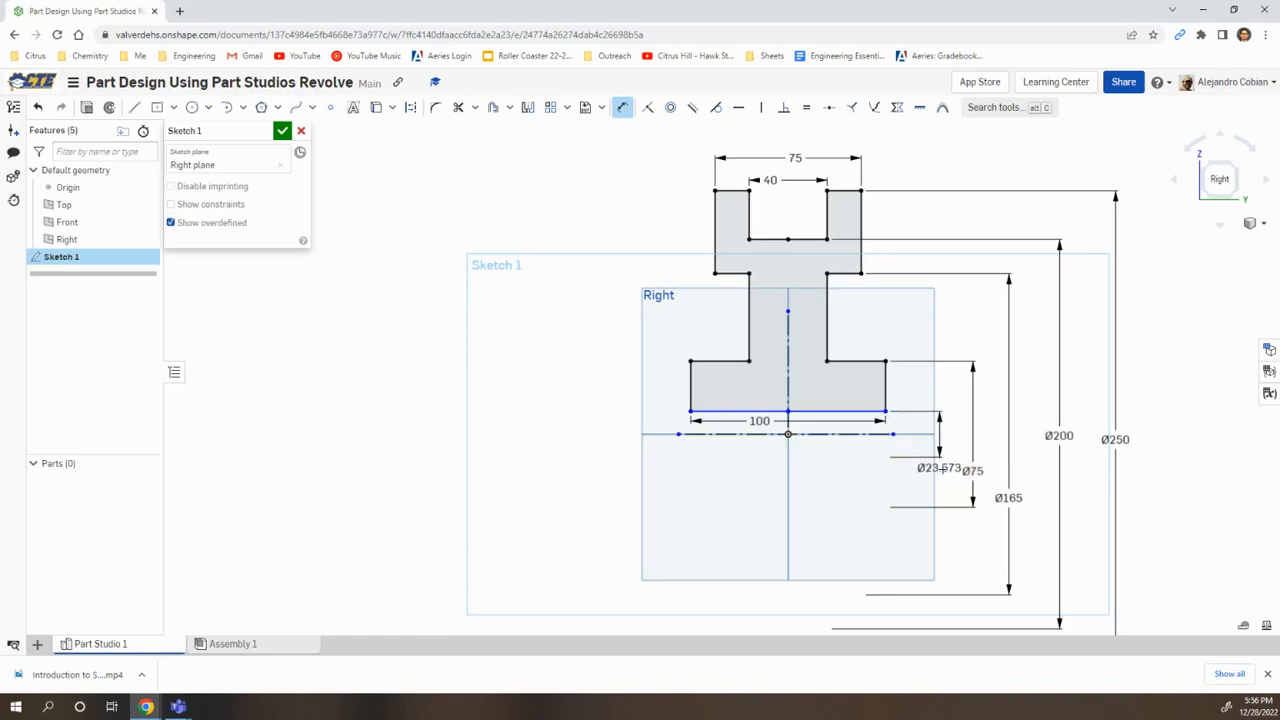
pyautogui.click(950, 468)
pyautogui.hotkey('alt', 'Tab')
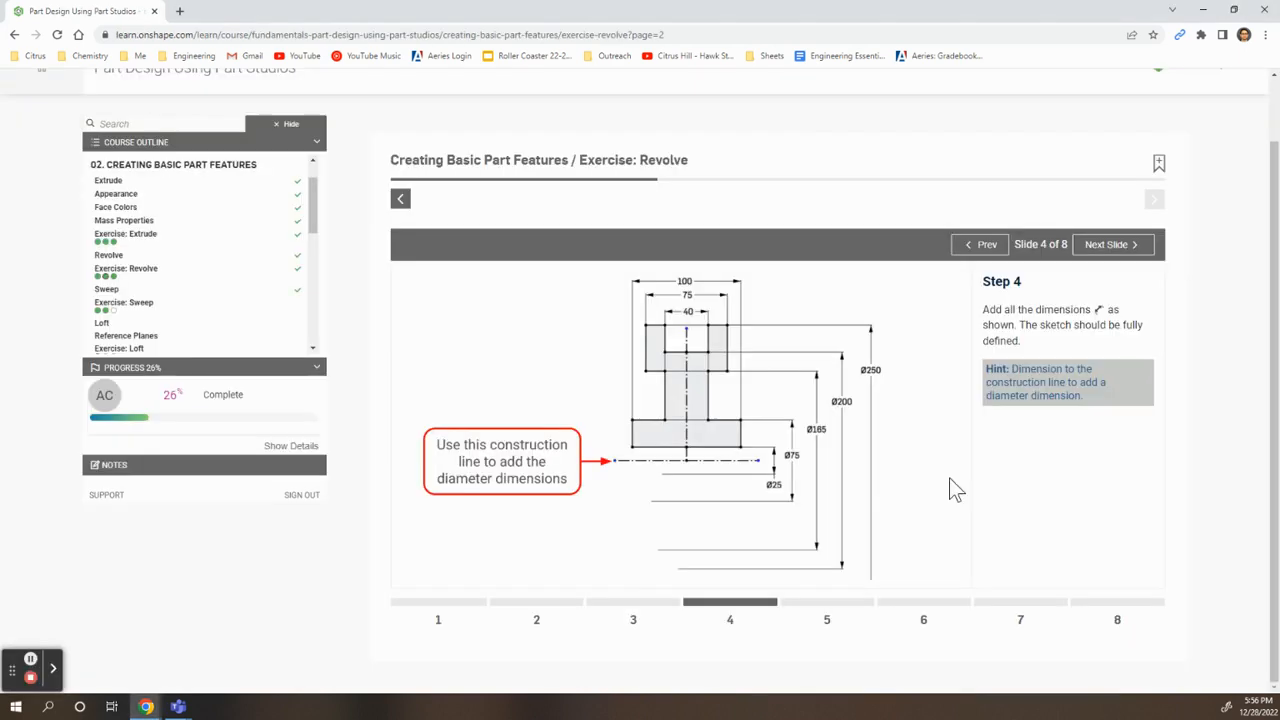
pyautogui.write('25')
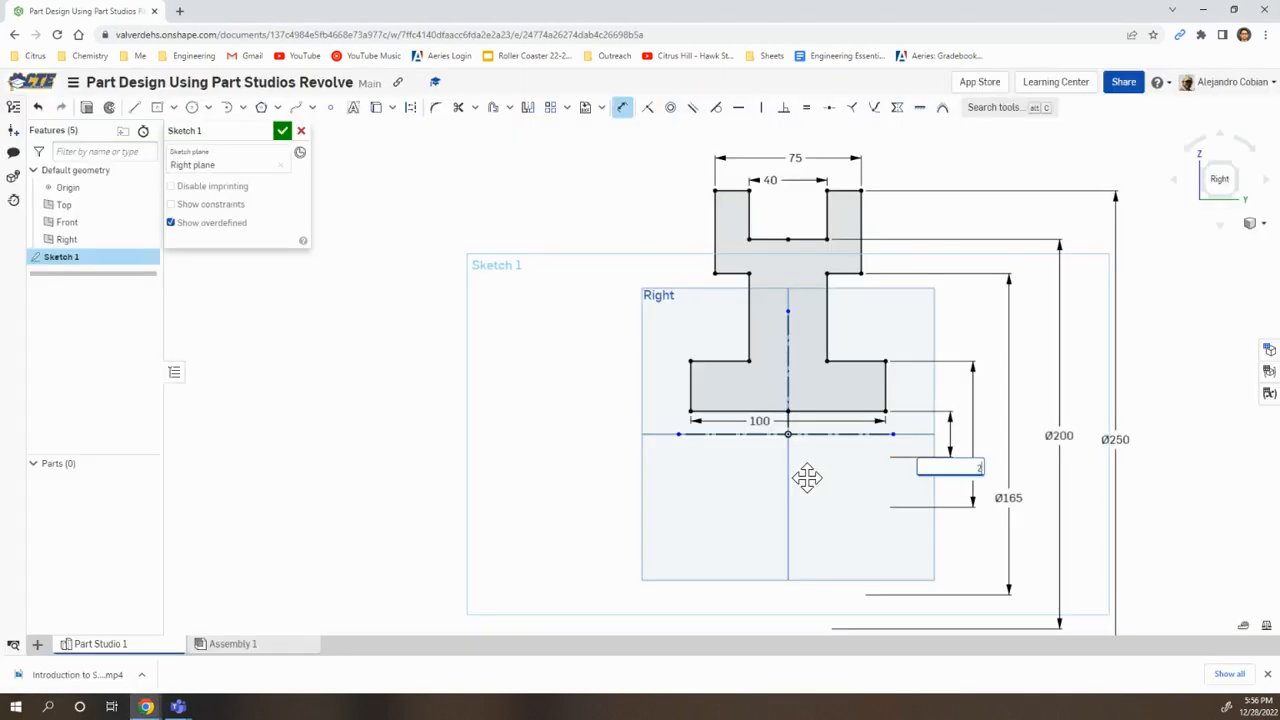
pyautogui.press('Return')
pyautogui.moveTo(955, 470); pyautogui.dragTo(929, 449)
pyautogui.moveTo(1097, 355); pyautogui.dragTo(992, 368, button='middle')
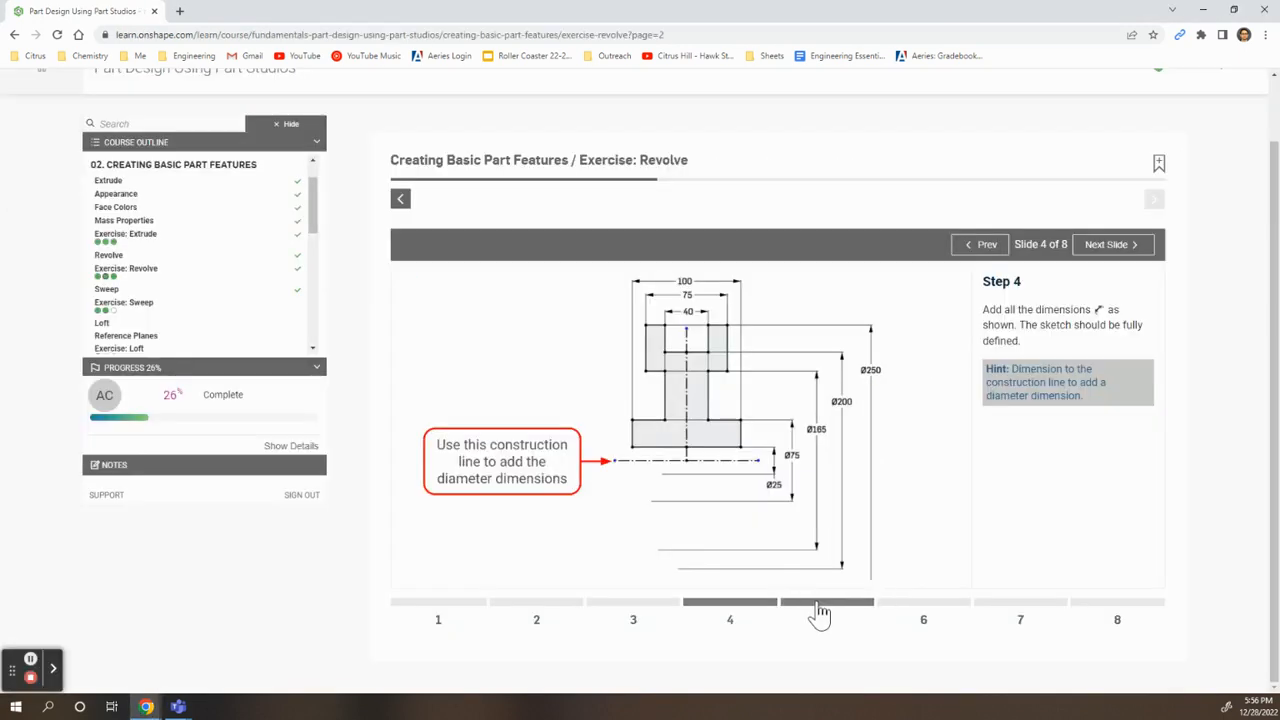
# Step: Revolve the sketch profile as a new solid, fully around the horizontal construction line, following the exercise instructions
pyautogui.click(820, 603)
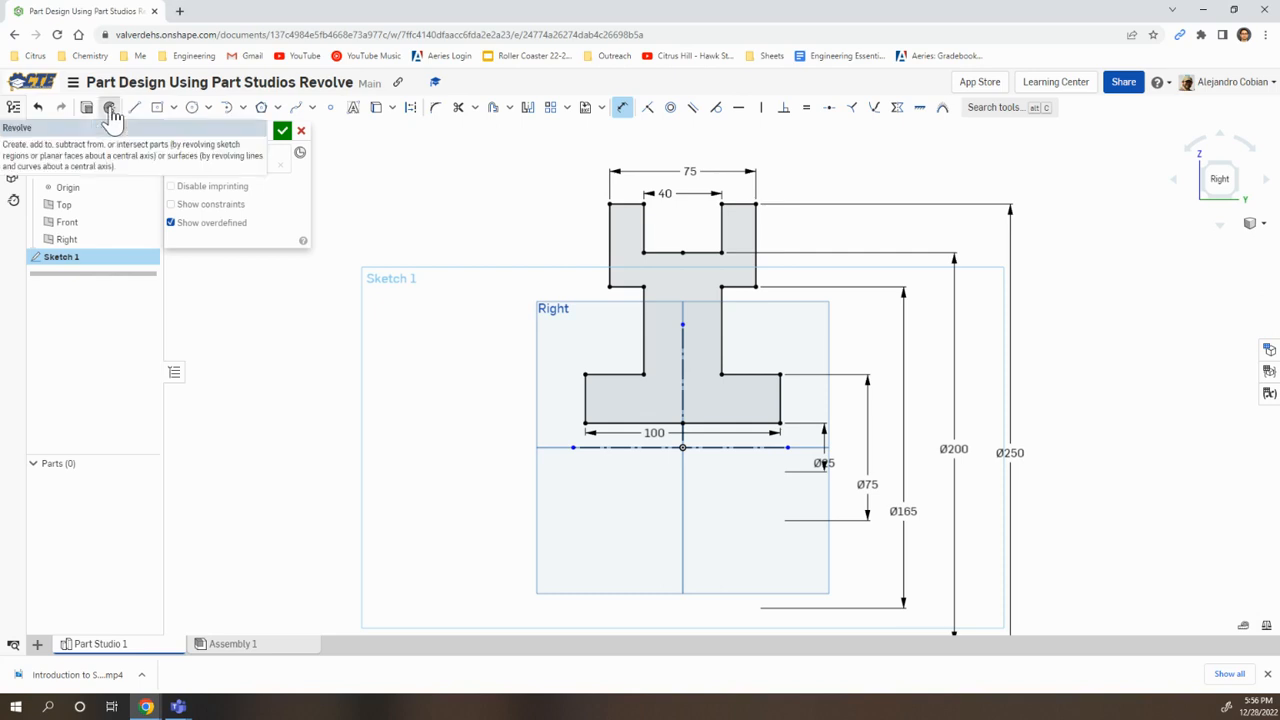
pyautogui.click(110, 108)
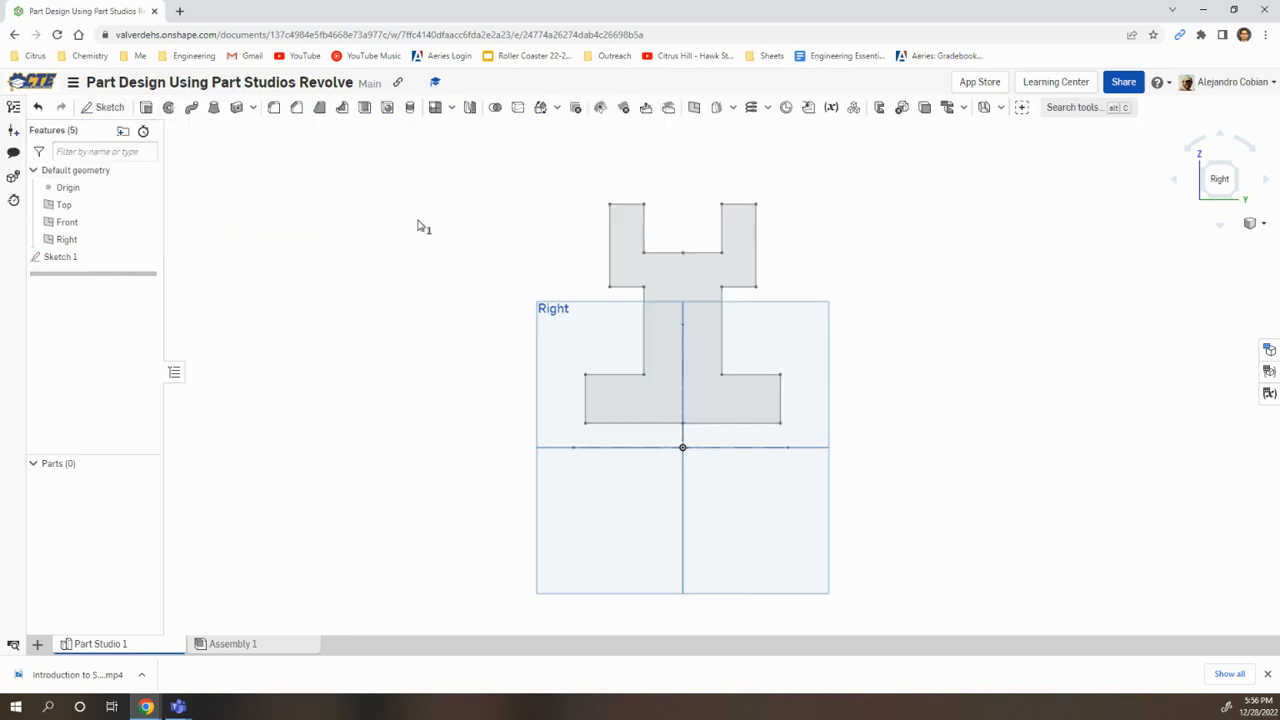
pyautogui.click(1207, 170)
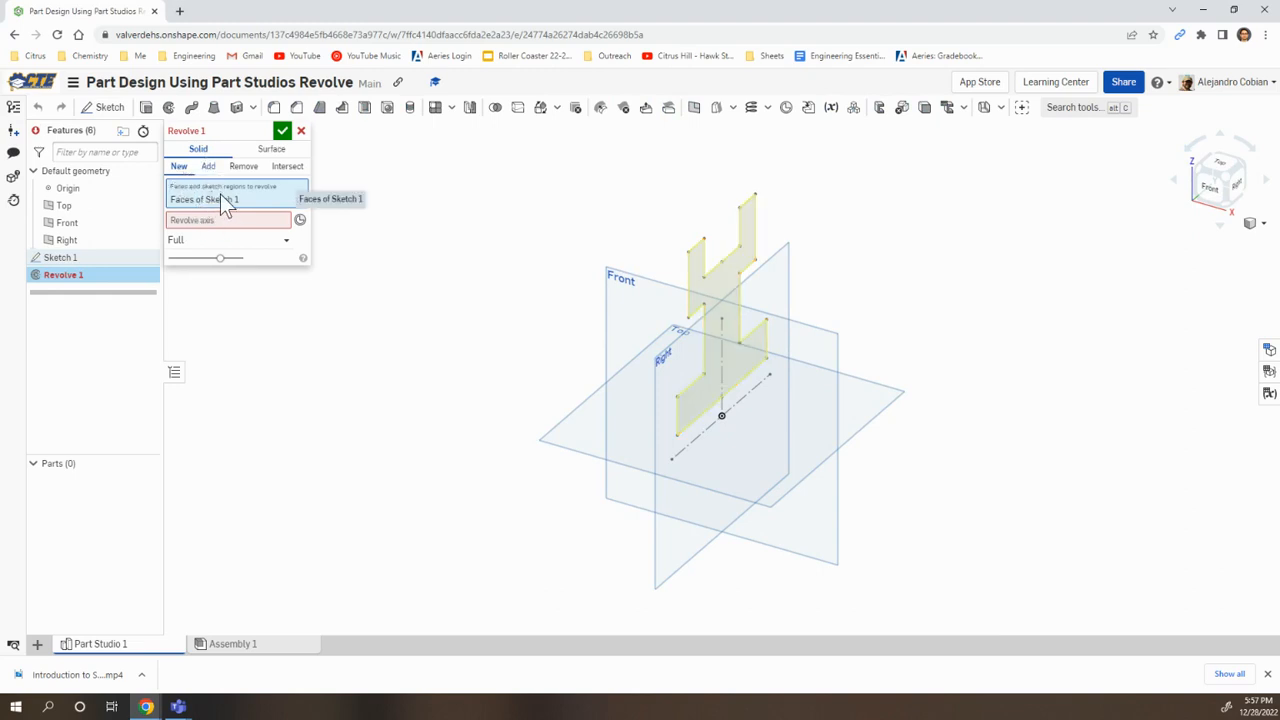
pyautogui.click(220, 221)
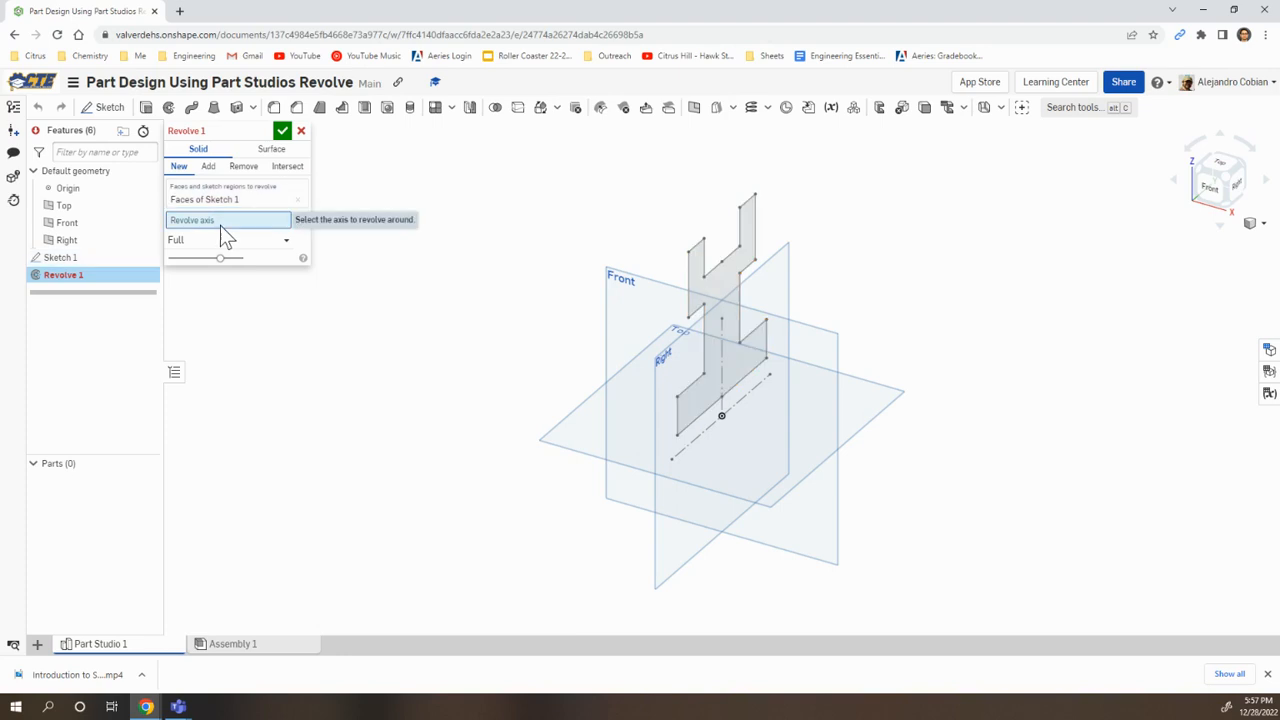
pyautogui.click(743, 400)
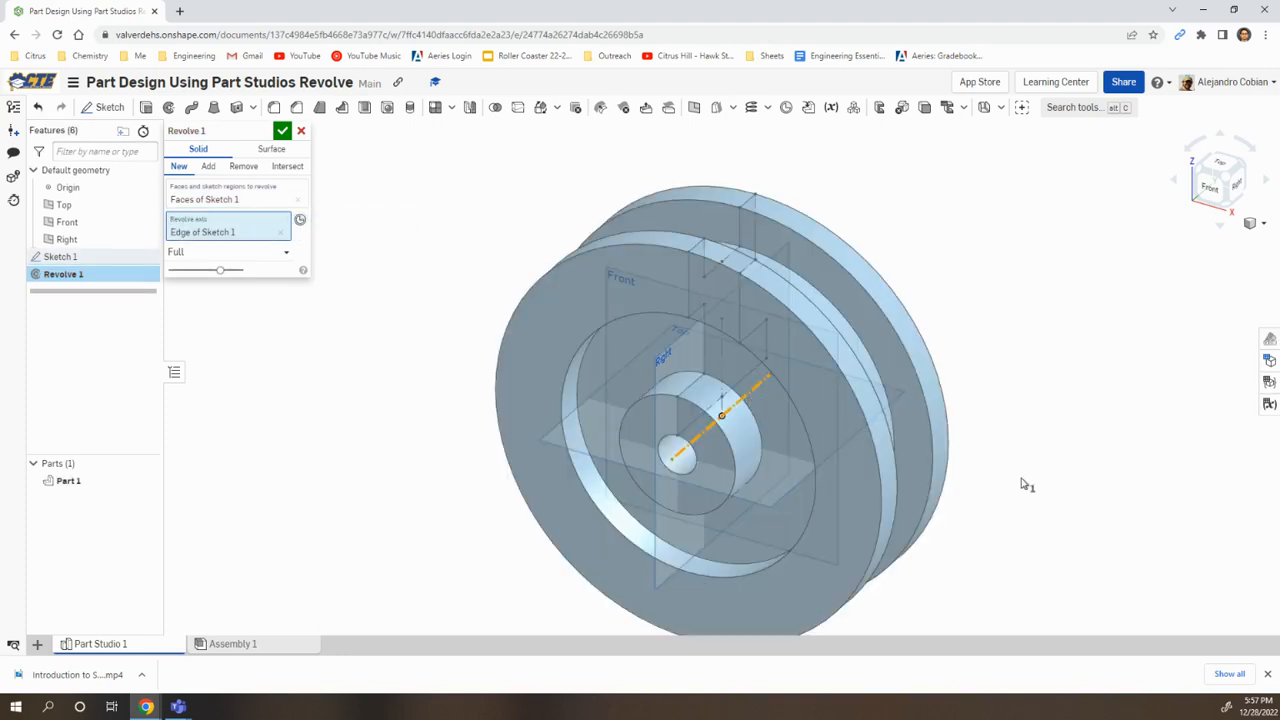
pyautogui.moveTo(1020, 495); pyautogui.dragTo(1012, 487, button='right')
pyautogui.moveTo(1000, 464); pyautogui.dragTo(934, 356, button='middle')
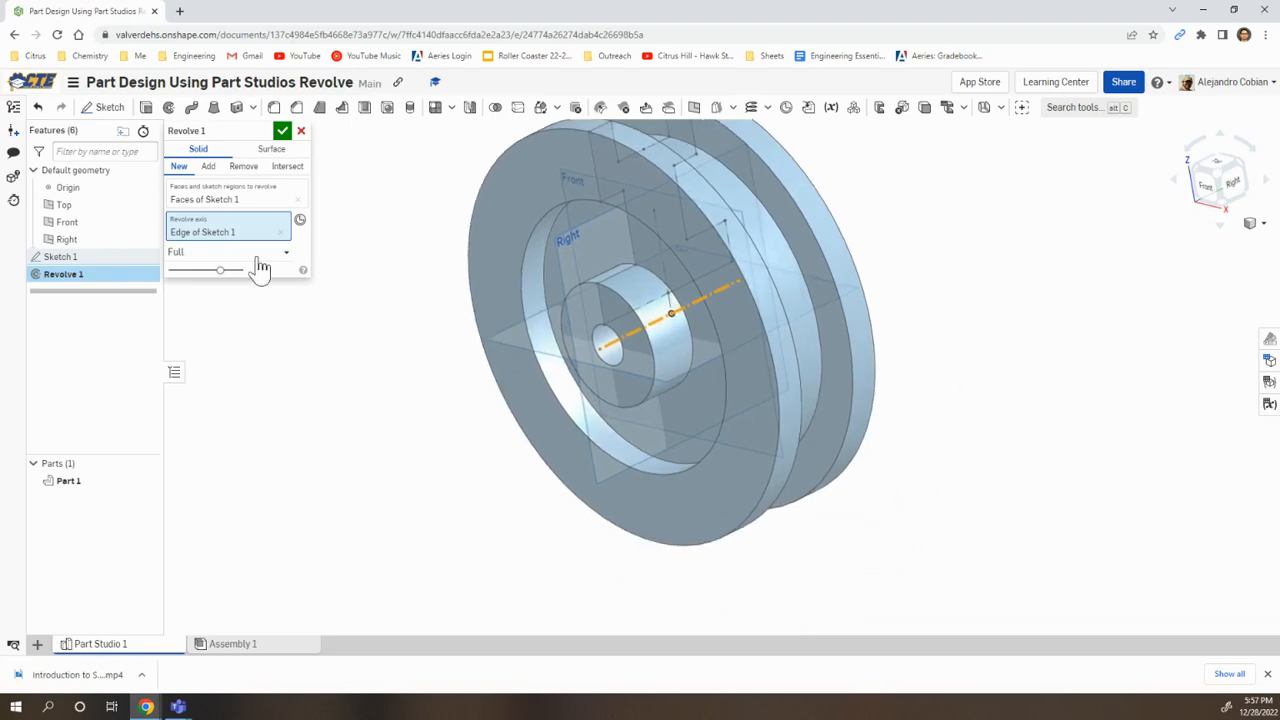
pyautogui.hotkey('alt', 'Tab')
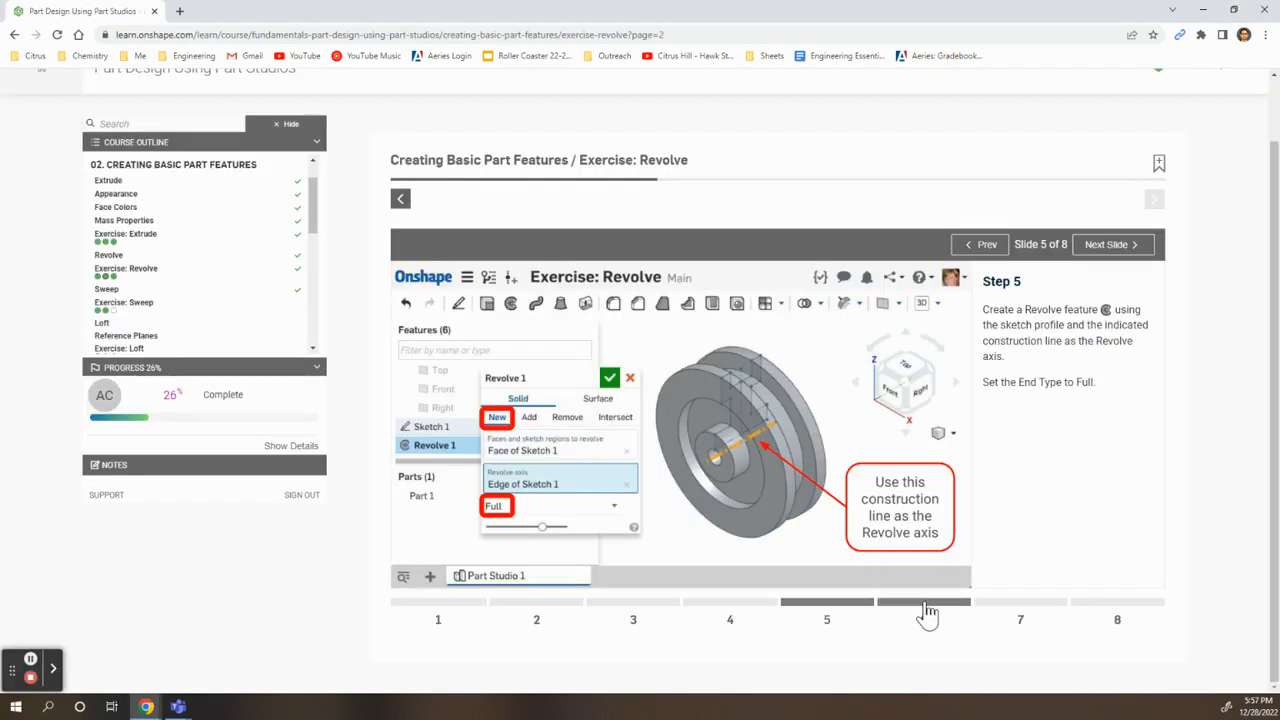
pyautogui.click(926, 603)
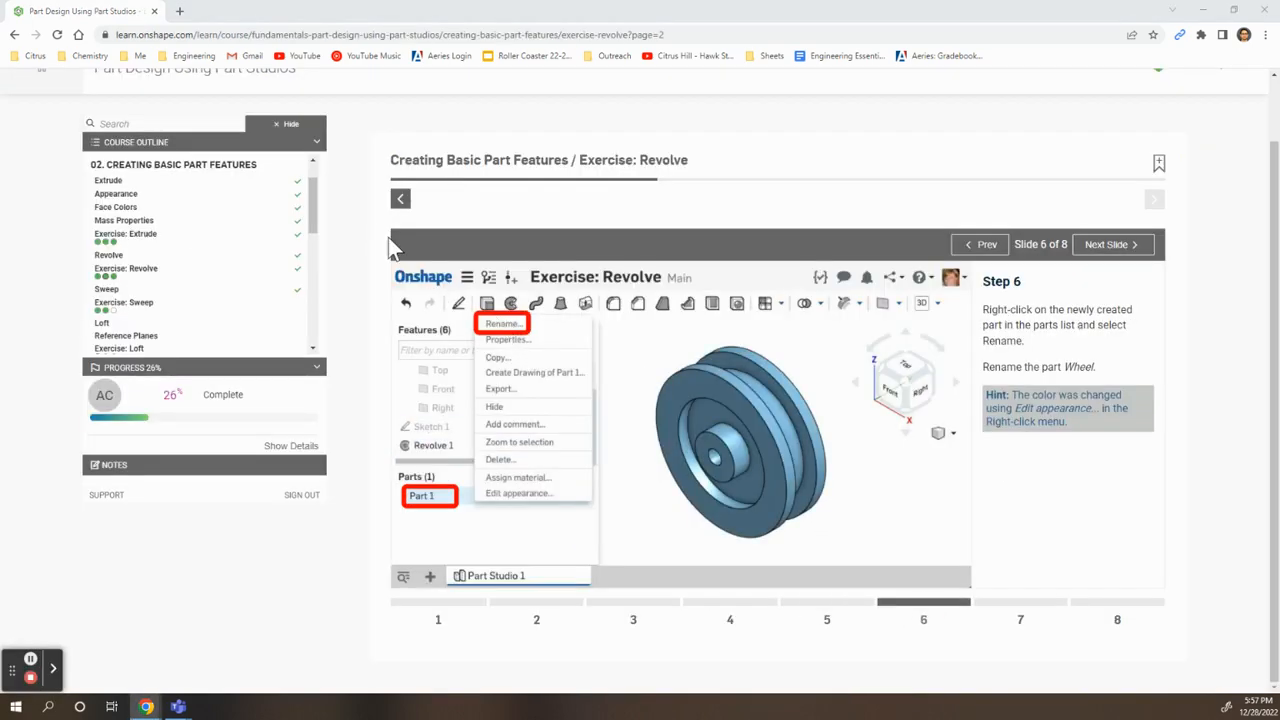
pyautogui.hotkey('alt', 'Tab')
pyautogui.click(278, 129)
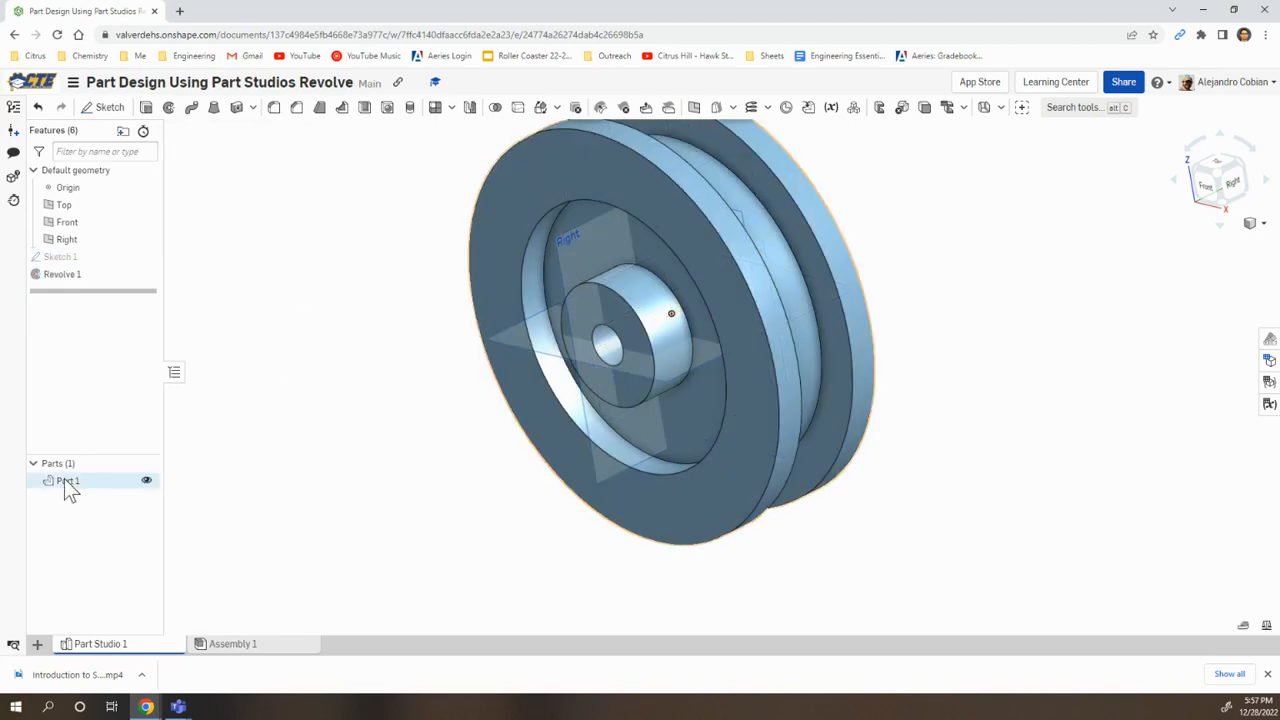
# Step: Rename the revolved part as Wheel
pyautogui.hotkey('alt', 'Tab')
pyautogui.hotkey('alt', 'Tab')
pyautogui.rightClick(67, 481)
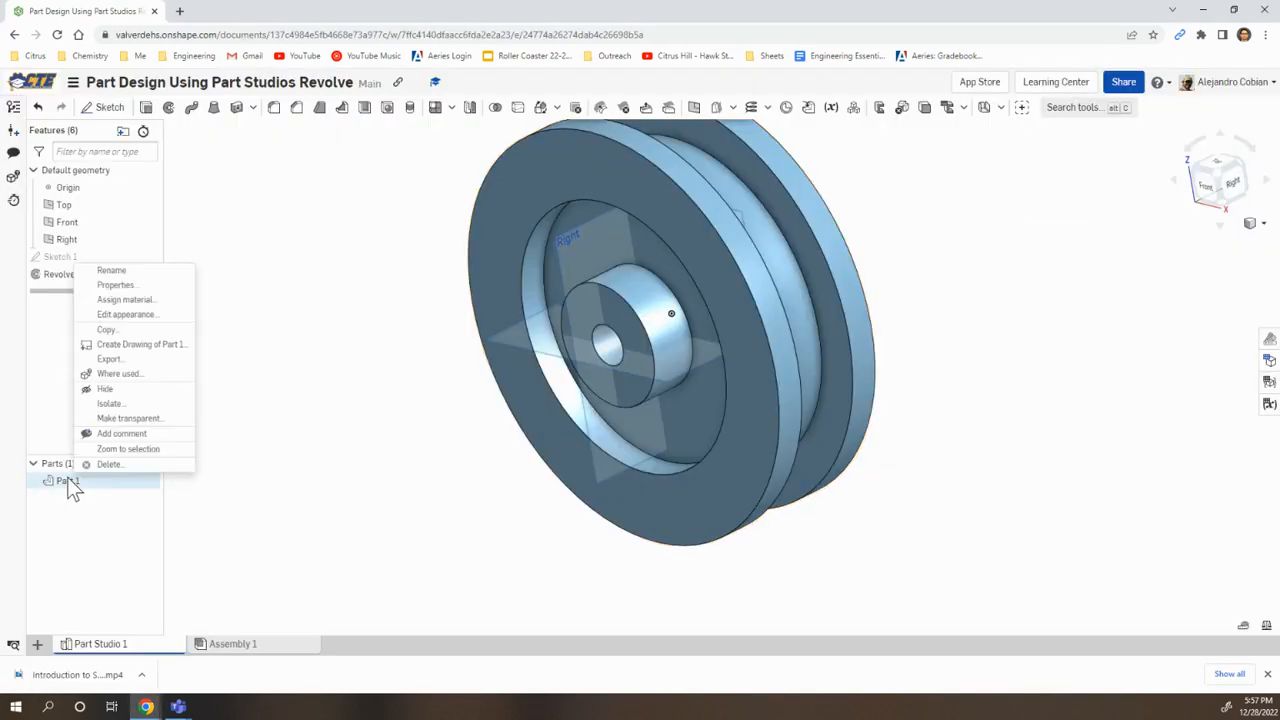
pyautogui.click(111, 271)
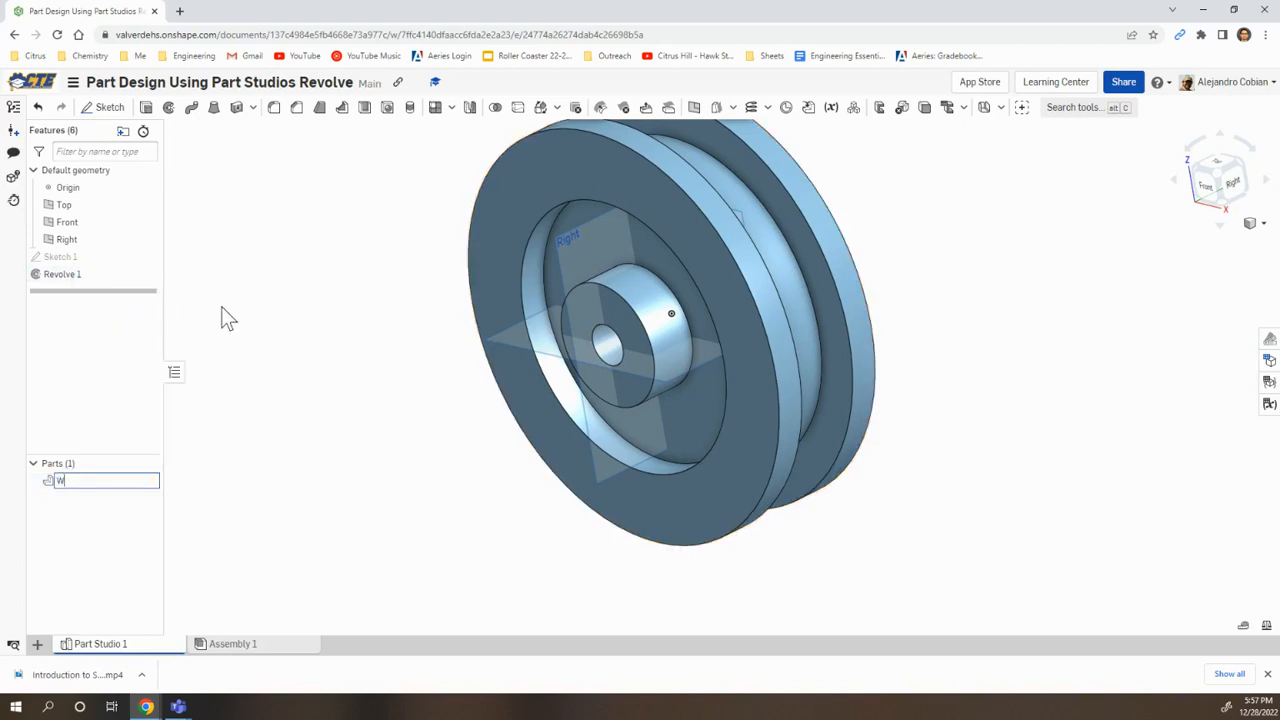
pyautogui.write('Wheel')
pyautogui.press('Return')
# Step: Assign Stainless Steel 304 from the Onshape Material Library to the Wheel part
pyautogui.rightClick(114, 485)
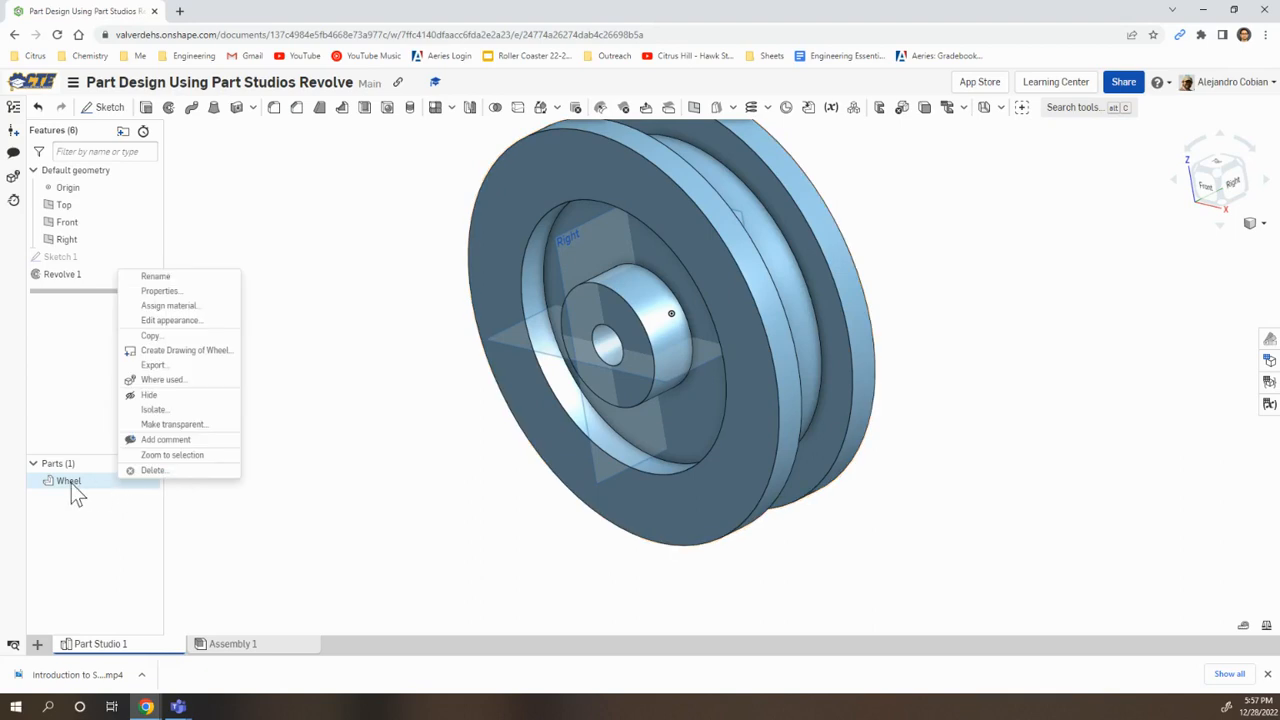
pyautogui.click(168, 306)
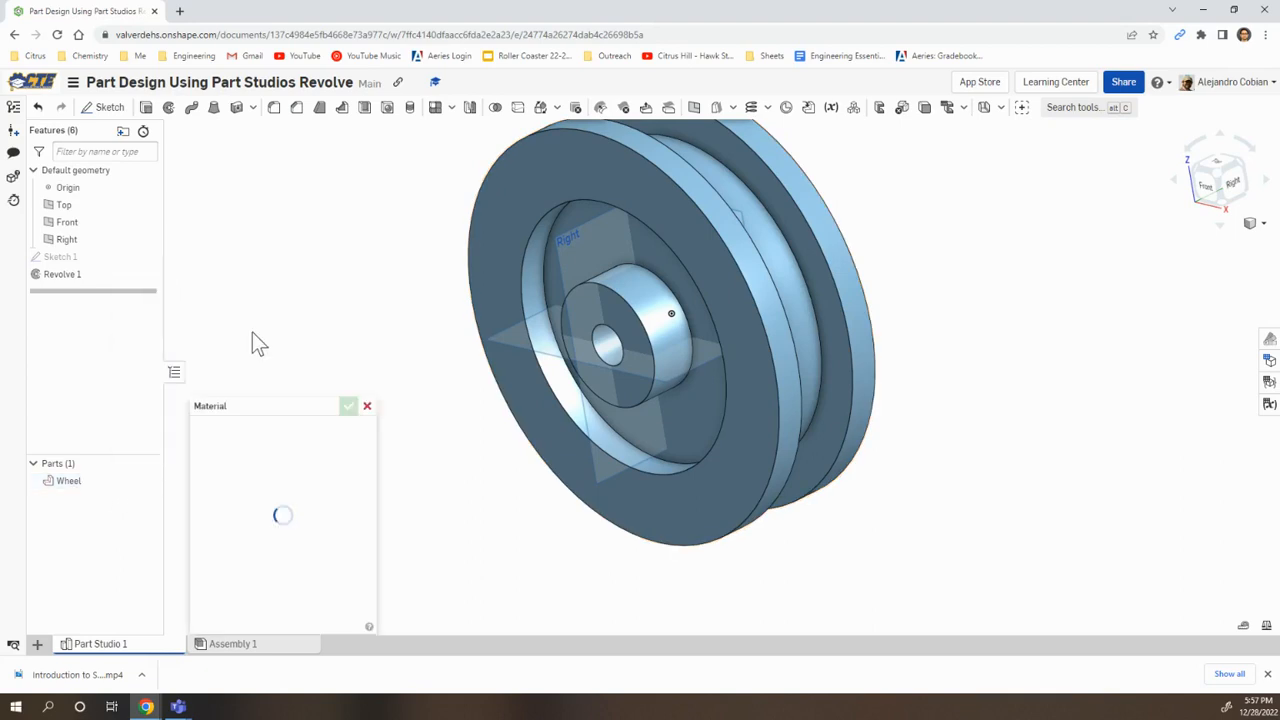
pyautogui.hotkey('alt', 'Tab')
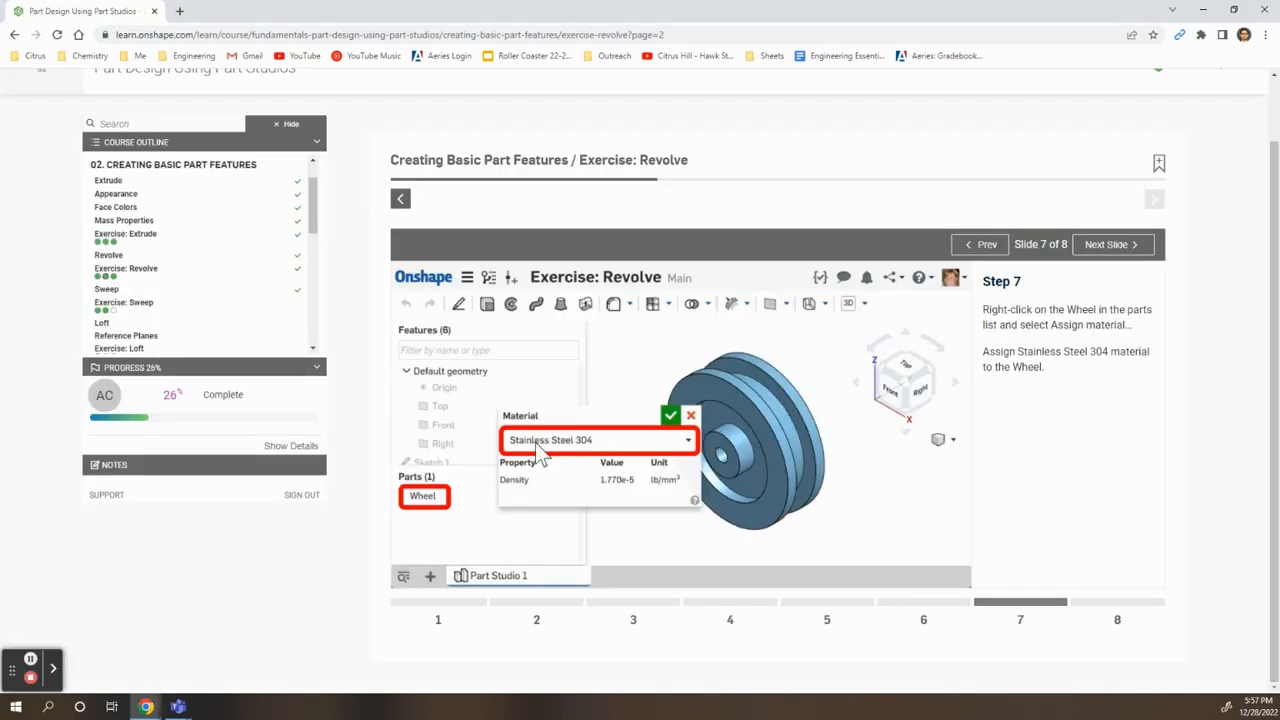
pyautogui.hotkey('alt', 'Tab')
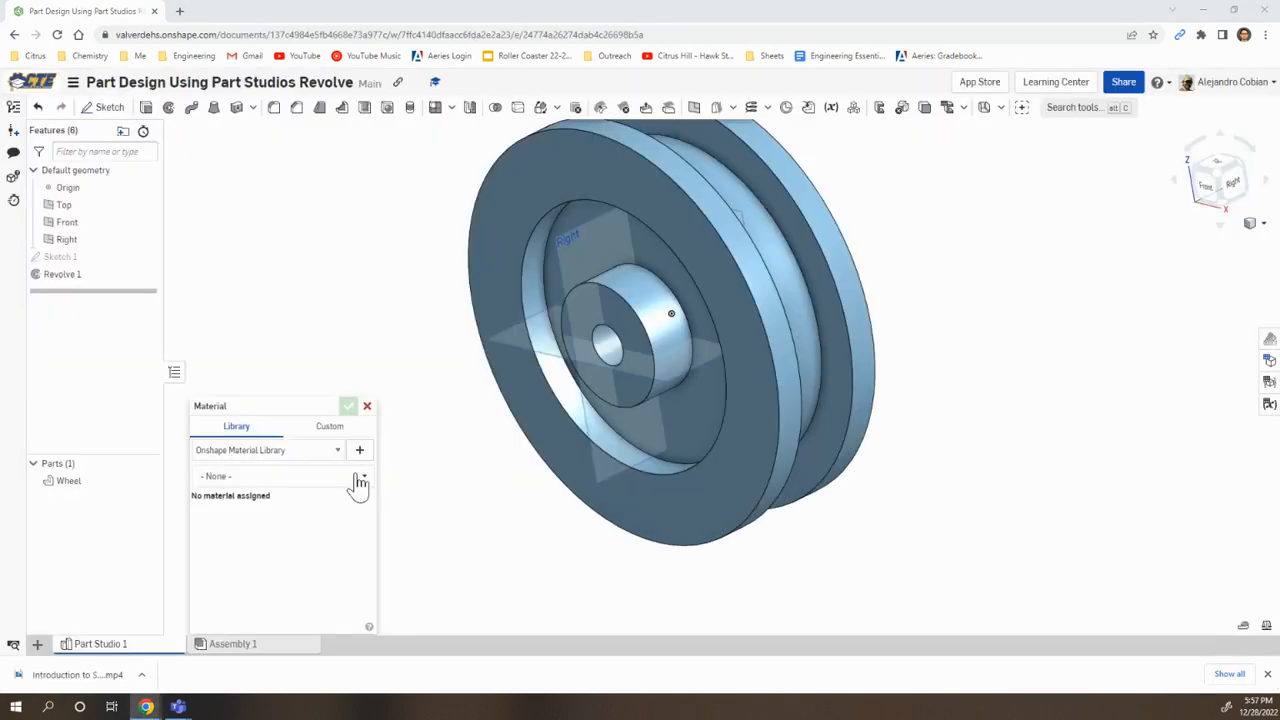
pyautogui.click(258, 480)
pyautogui.write('304')
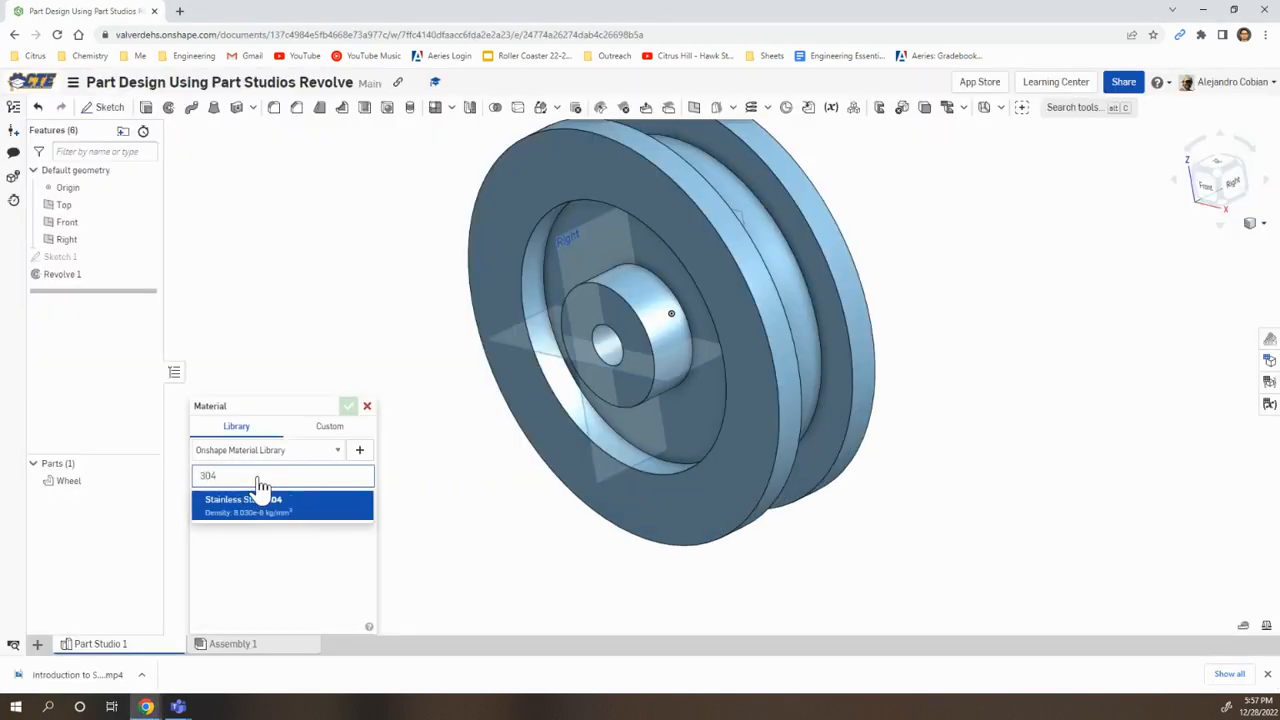
pyautogui.click(294, 520)
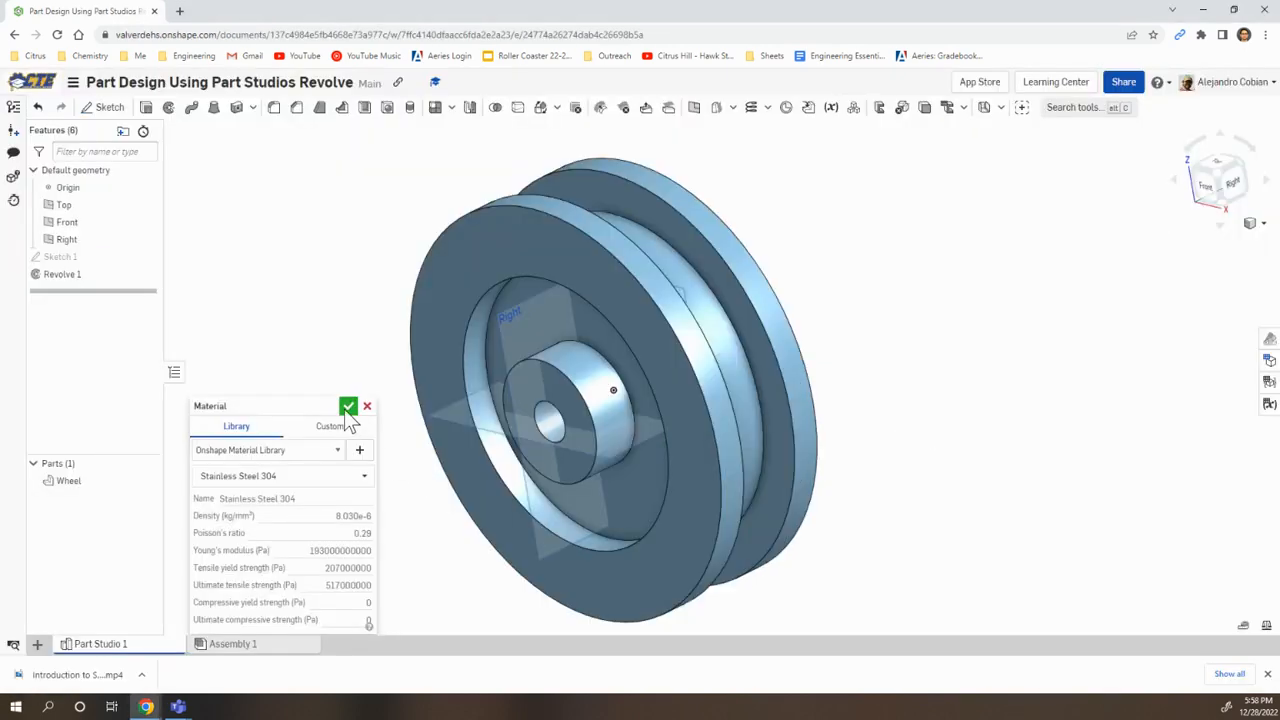
pyautogui.click(346, 408)
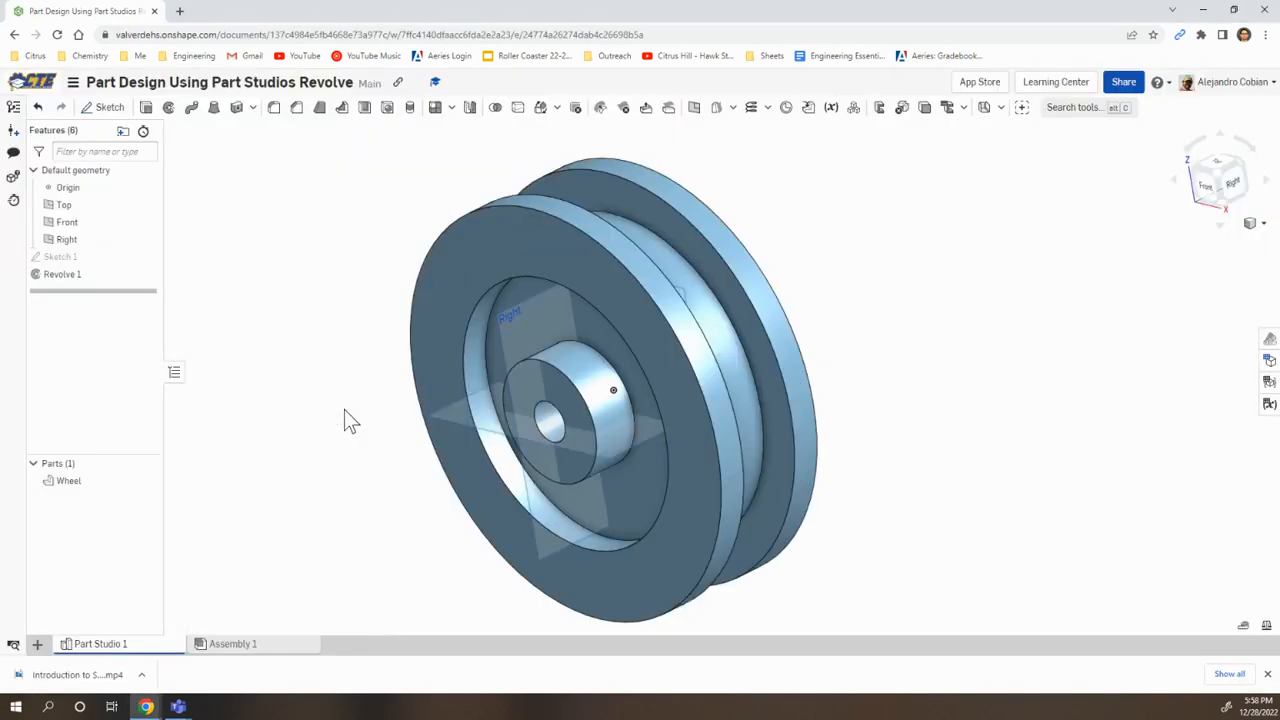
# Step: Evaluate the Wheel part's mass properties, and open the quiz question about its mass in the Onshape course page
pyautogui.click(1266, 626)
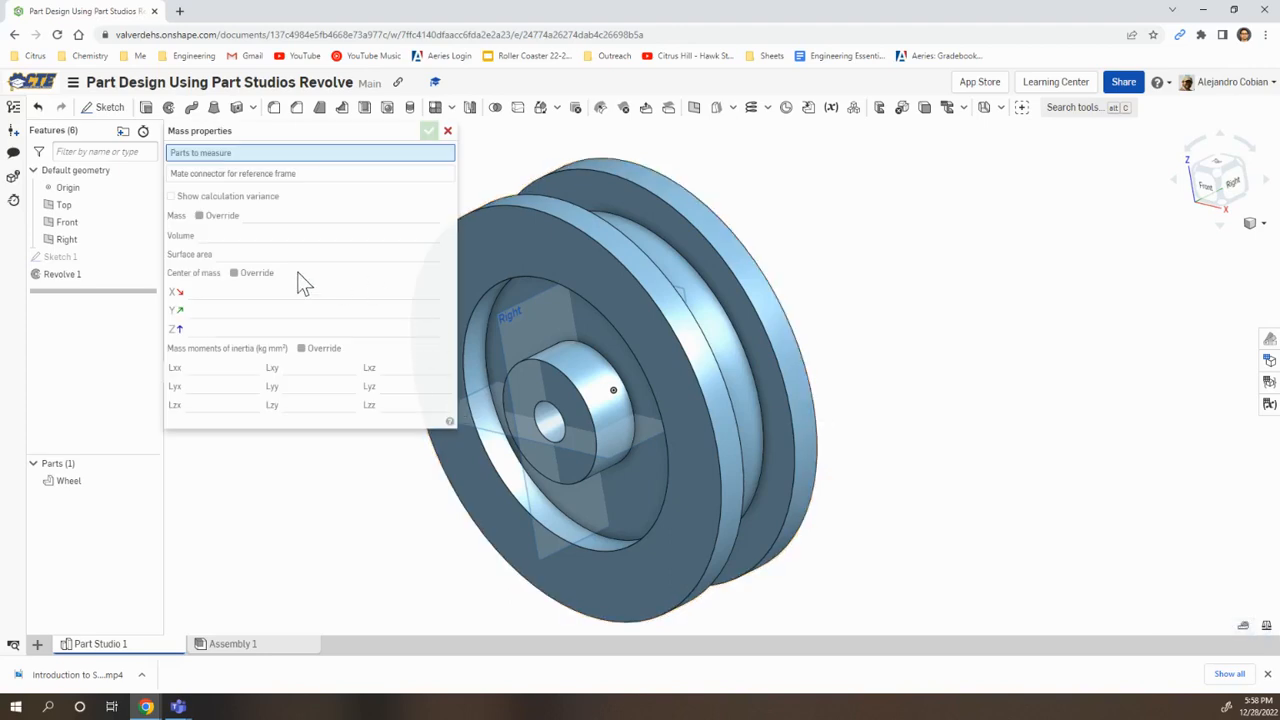
pyautogui.click(107, 485)
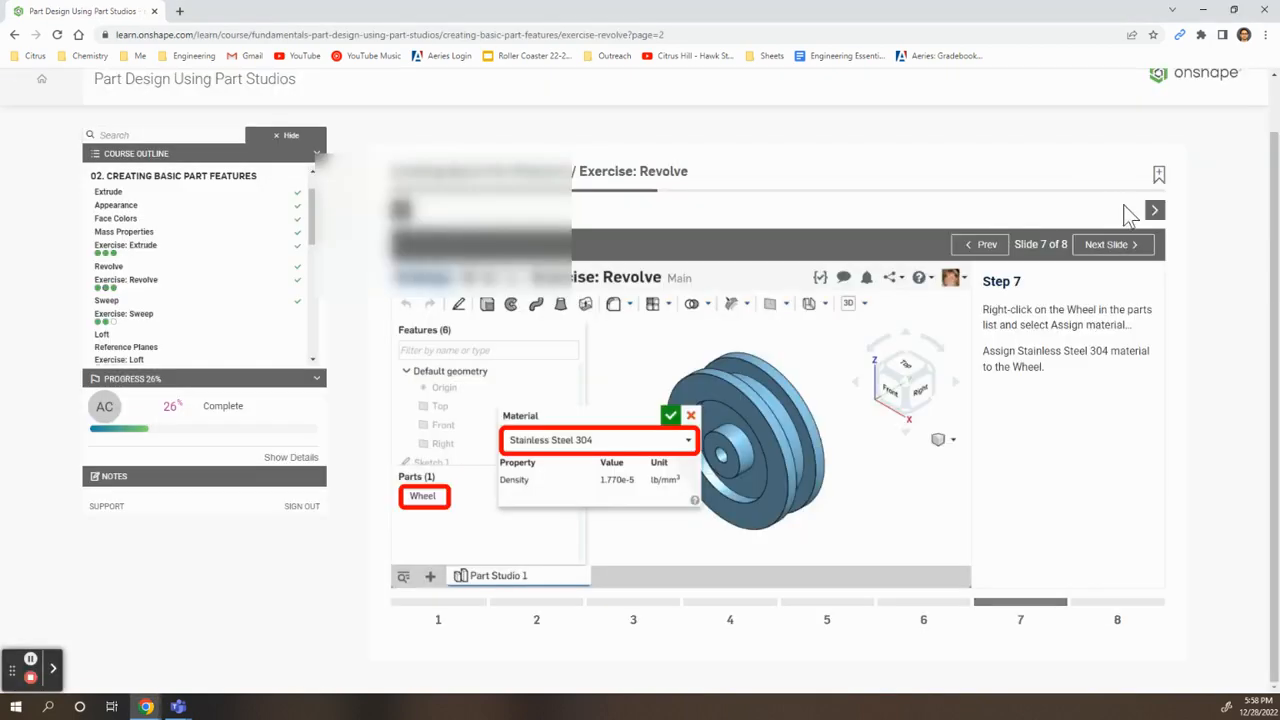
pyautogui.click(1130, 250)
pyautogui.click(1155, 221)
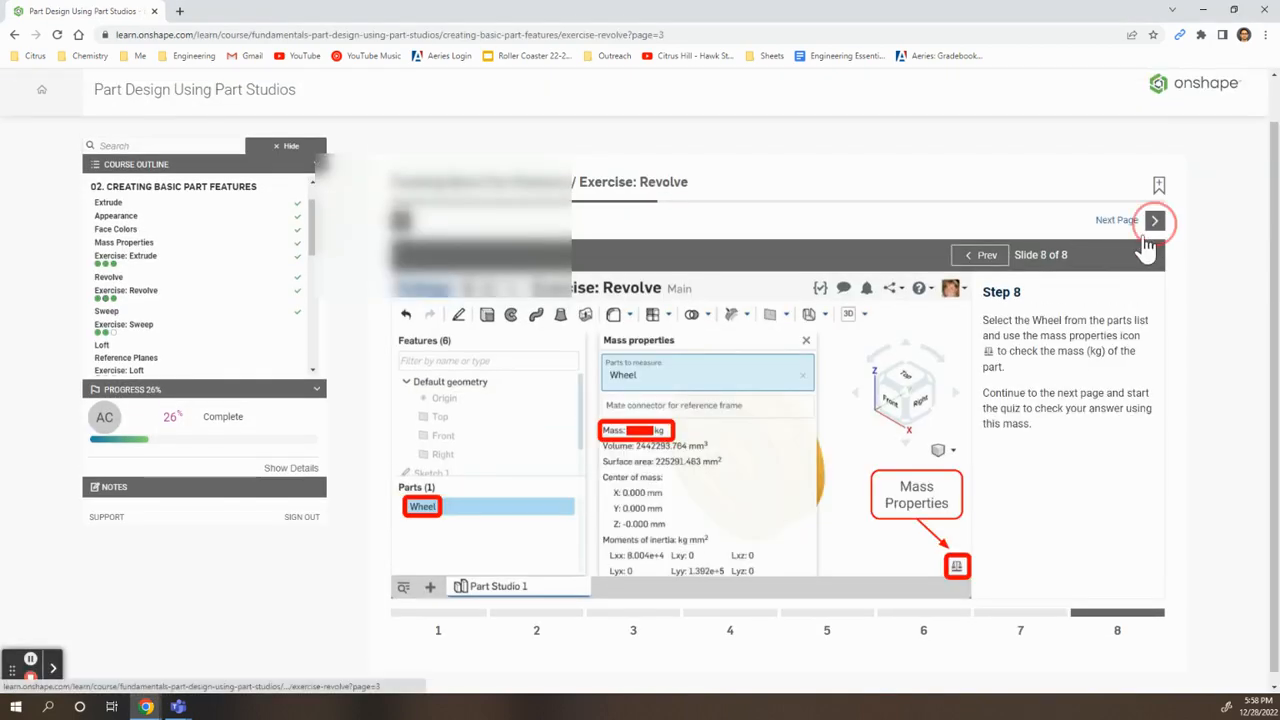
pyautogui.click(781, 521)
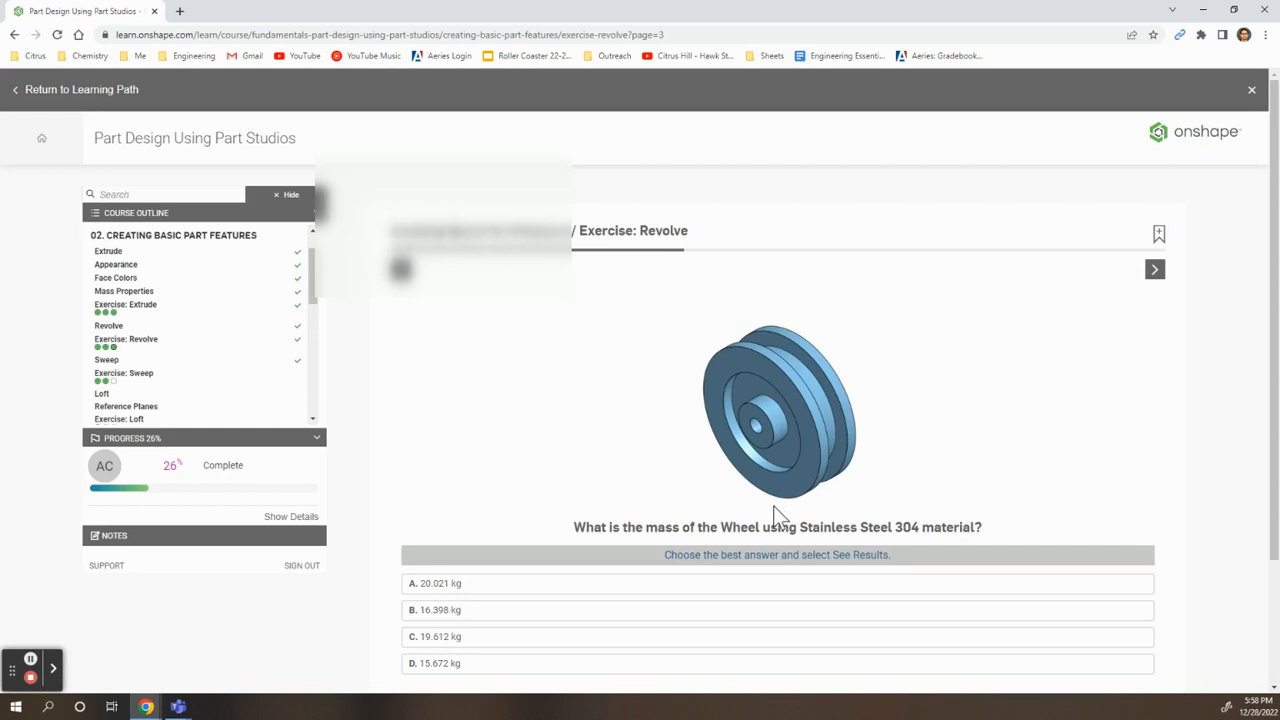